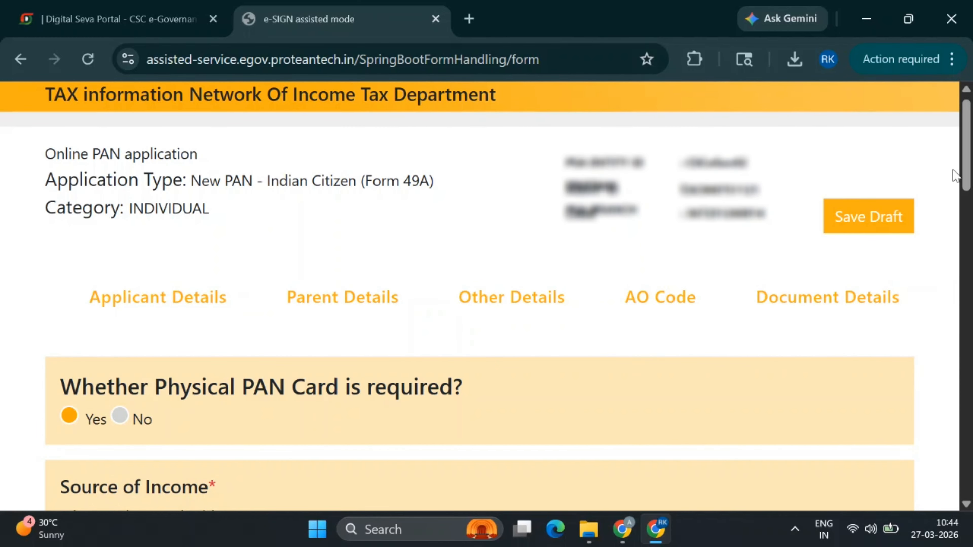
Tick No Income as the income source and choose RESIDENCE as the communication address
{"action": "scroll", "coordinate": [946, 226], "scroll_direction": "down", "scroll_amount": 6}
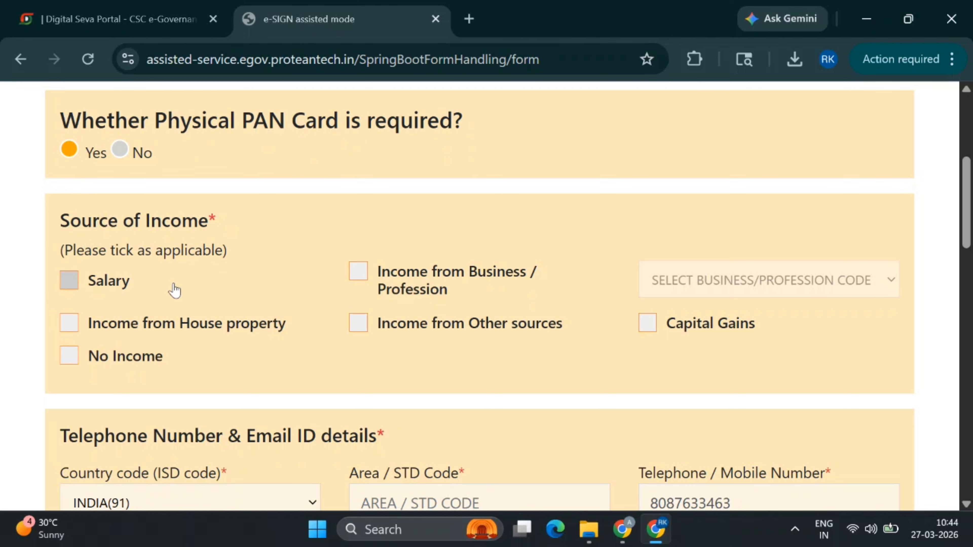
{"action": "left_click", "coordinate": [81, 357]}
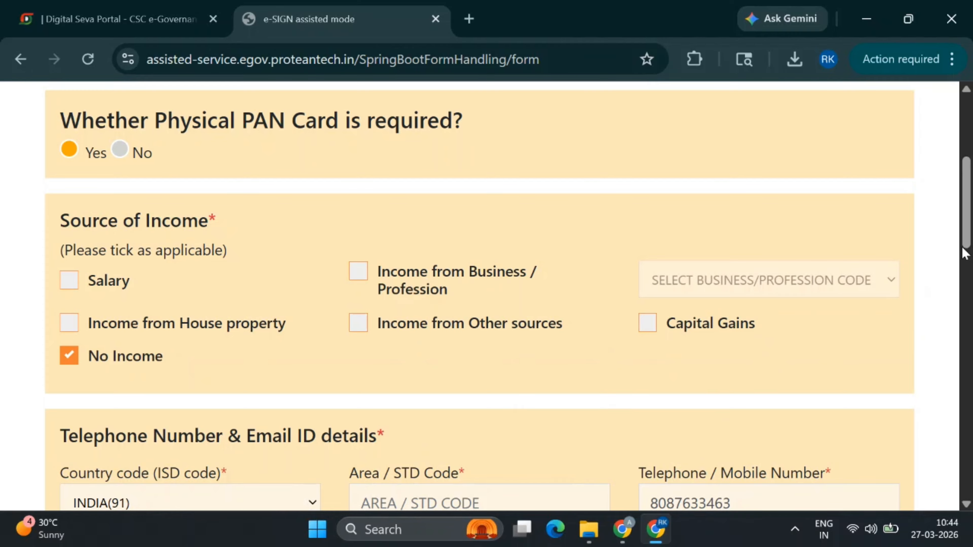
{"action": "left_click_drag", "start_coordinate": [968, 233], "coordinate": [971, 355]}
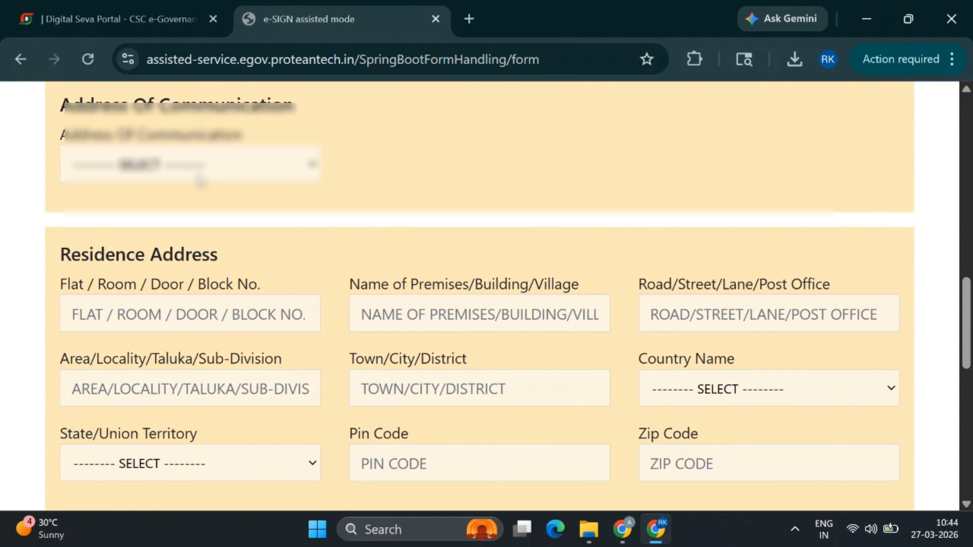
{"action": "left_click", "coordinate": [177, 173]}
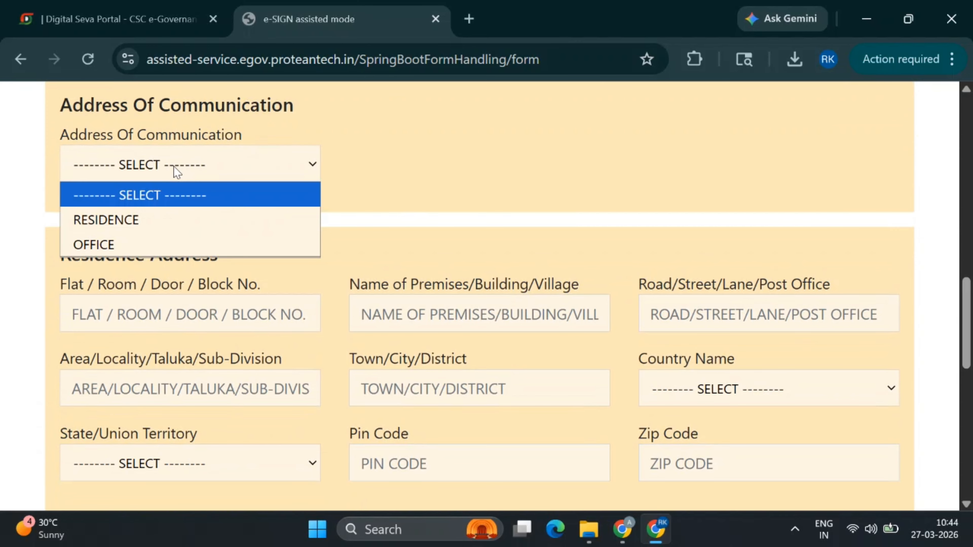
{"action": "left_click", "coordinate": [149, 220]}
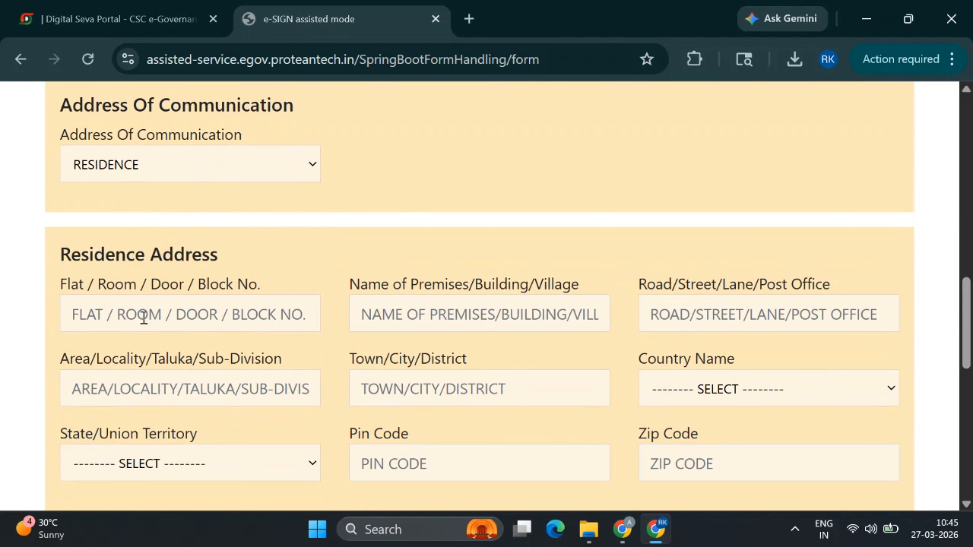
{"action": "scroll", "coordinate": [392, 160], "scroll_direction": "down", "scroll_amount": 3}
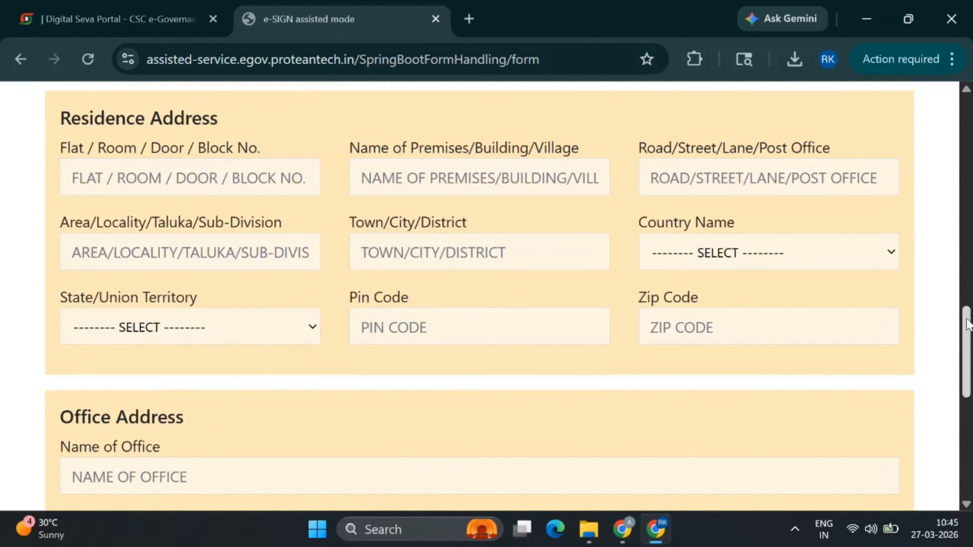
Enter the residence flat/room/door/block number, trimming the trailing mistyped characters
{"action": "left_click", "coordinate": [200, 174]}
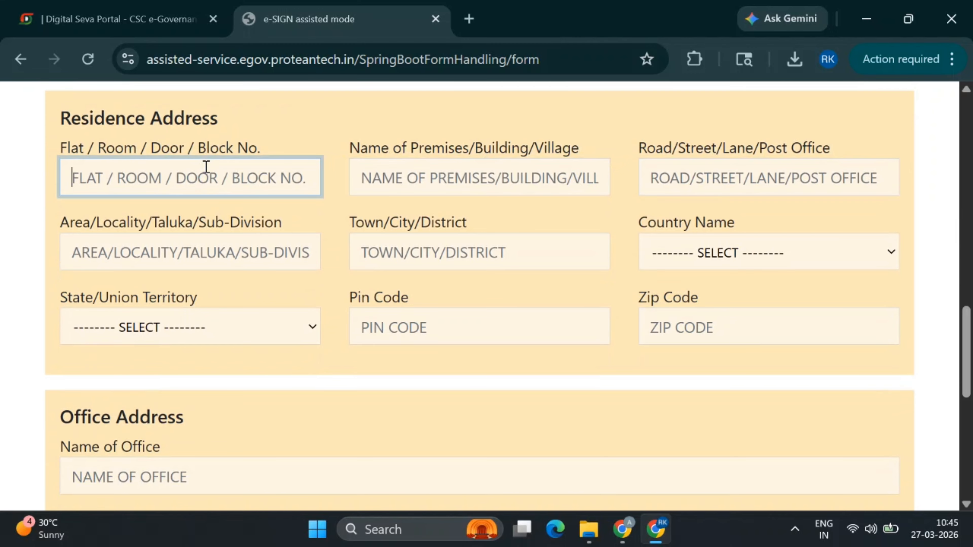
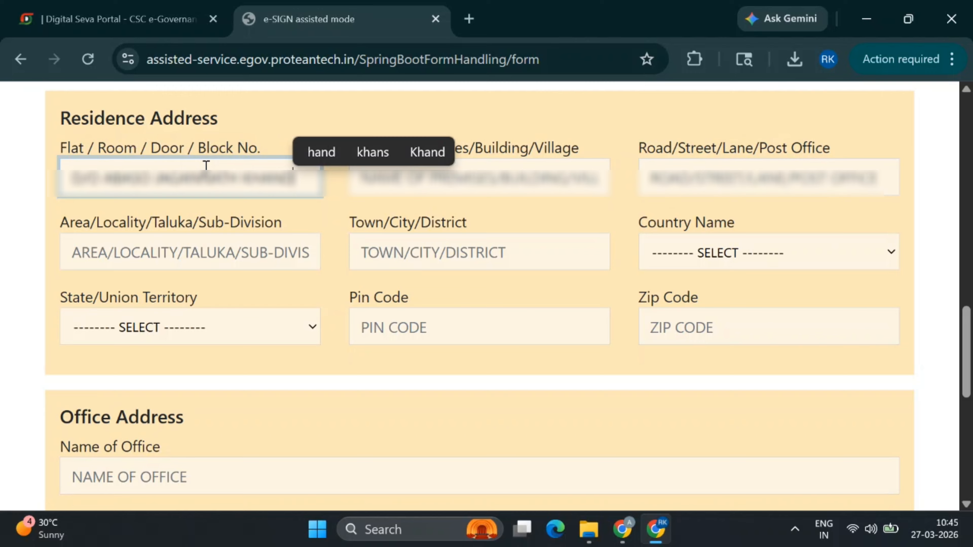
{"action": "key", "text": "Tab"}
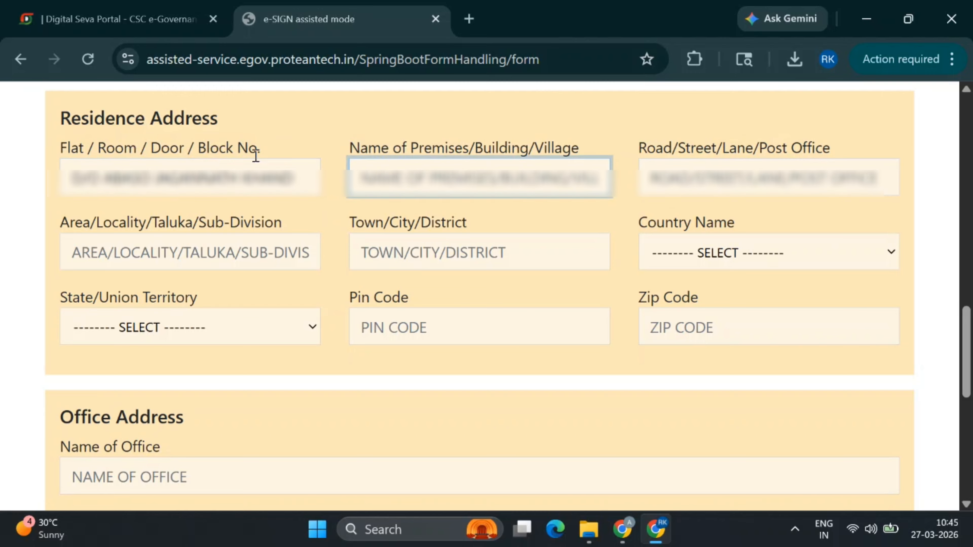
{"action": "left_click", "coordinate": [299, 165]}
{"action": "key", "text": "BackSpace"}
{"action": "key", "text": "BackSpace"}
{"action": "key", "text": "BackSpace"}
{"action": "key", "text": "BackSpace"}
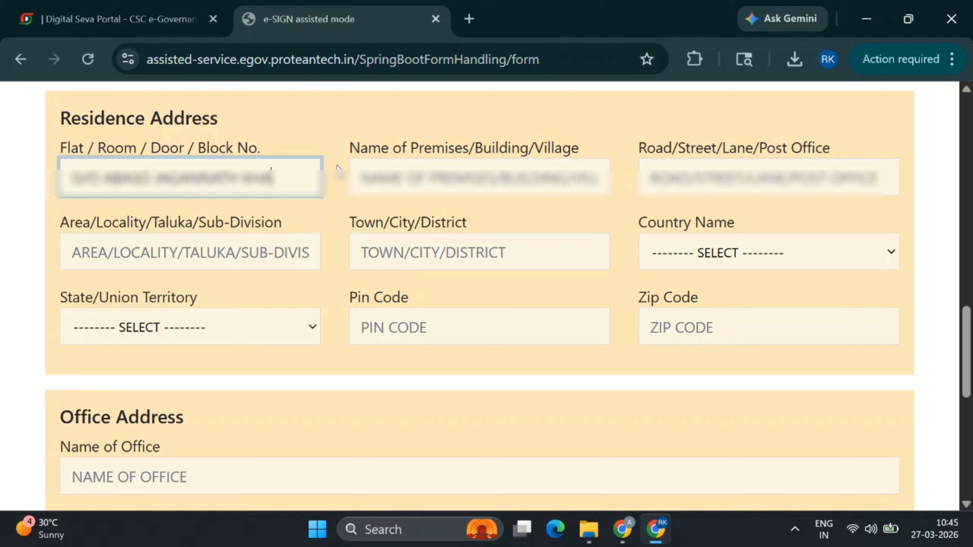
{"action": "key", "text": "BackSpace"}
{"action": "key", "text": "BackSpace"}
{"action": "key", "text": "BackSpace"}
{"action": "key", "text": "BackSpace"}
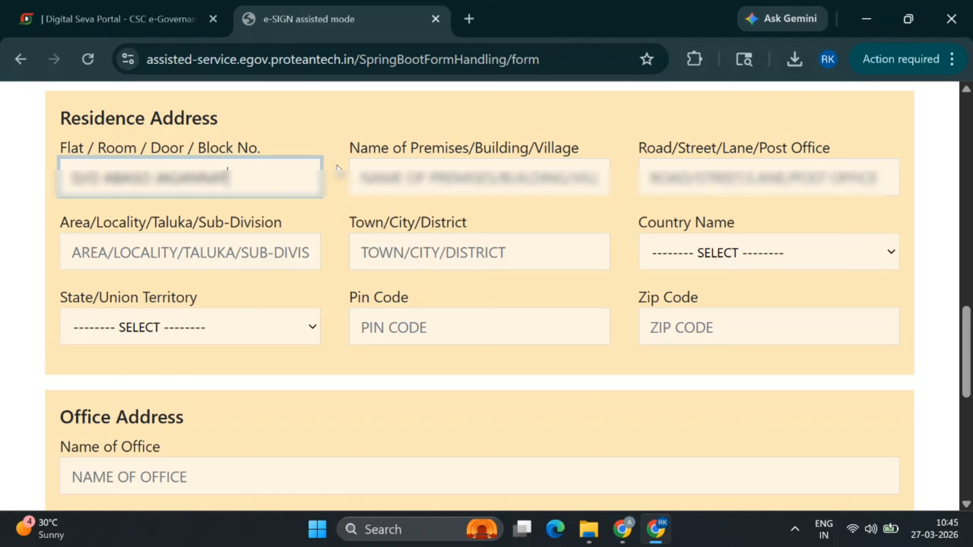
{"action": "key", "text": "BackSpace"}
{"action": "key", "text": "BackSpace"}
{"action": "key", "text": "BackSpace"}
{"action": "key", "text": "BackSpace"}
{"action": "key", "text": "BackSpace"}
{"action": "key", "text": "BackSpace"}
{"action": "key", "text": "BackSpace"}
{"action": "key", "text": "BackSpace"}
{"action": "key", "text": "BackSpace"}
{"action": "key", "text": "BackSpace"}
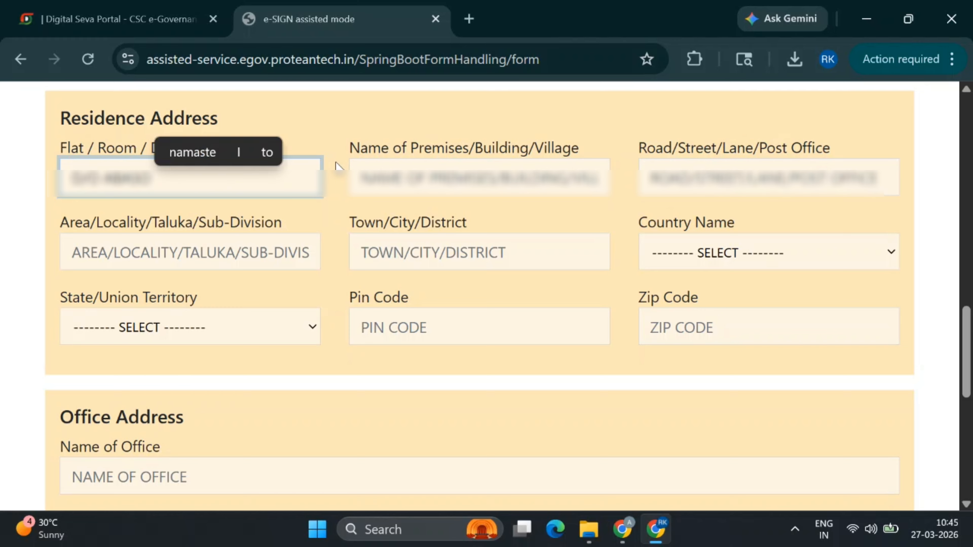
Fill in the premises name, road/street, area/locality and town/city of the residence address
{"action": "left_click", "coordinate": [451, 174]}
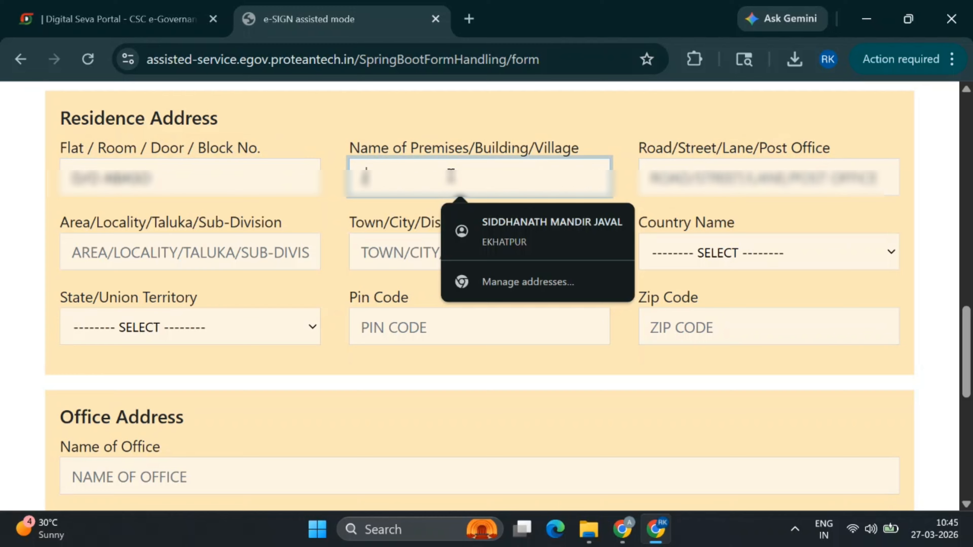
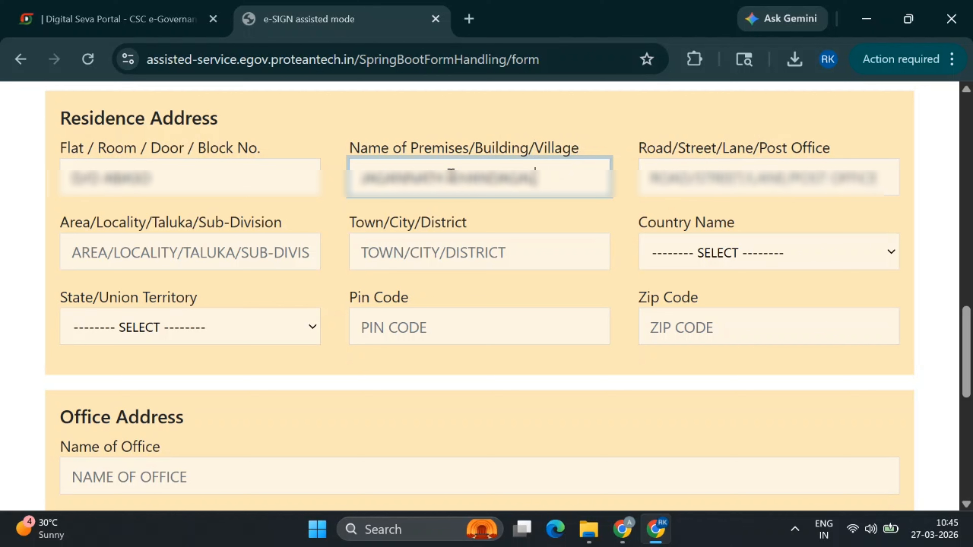
{"action": "key", "text": "Tab"}
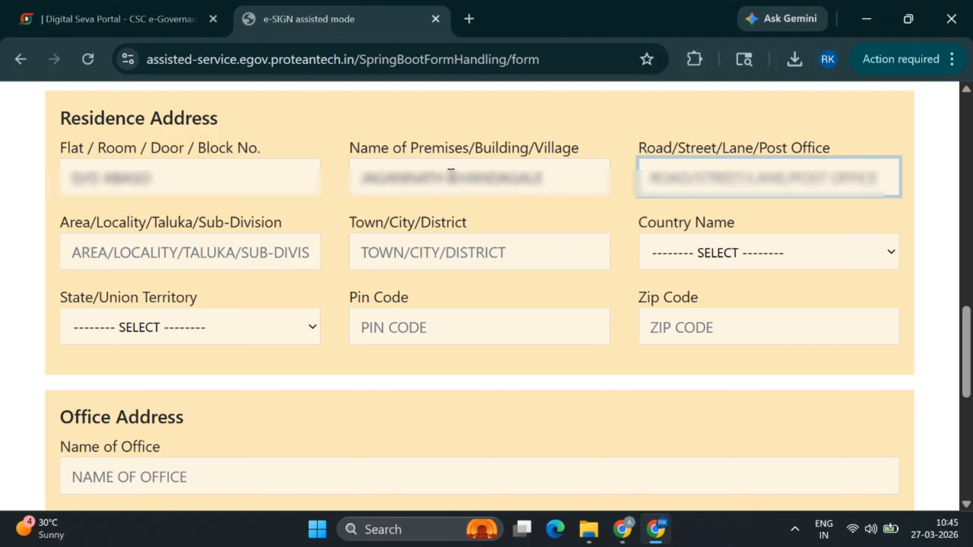
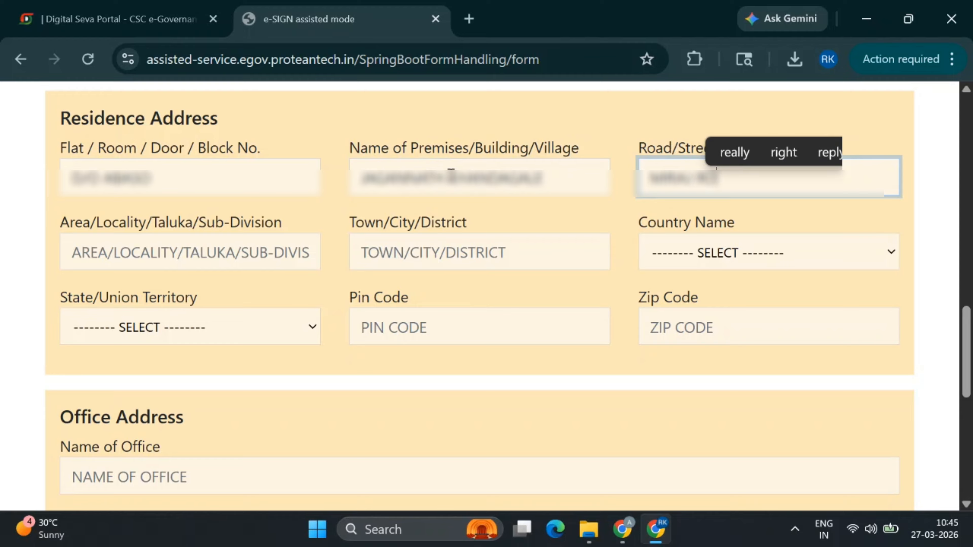
{"action": "key", "text": "Tab"}
{"action": "type", "text": "SA"}
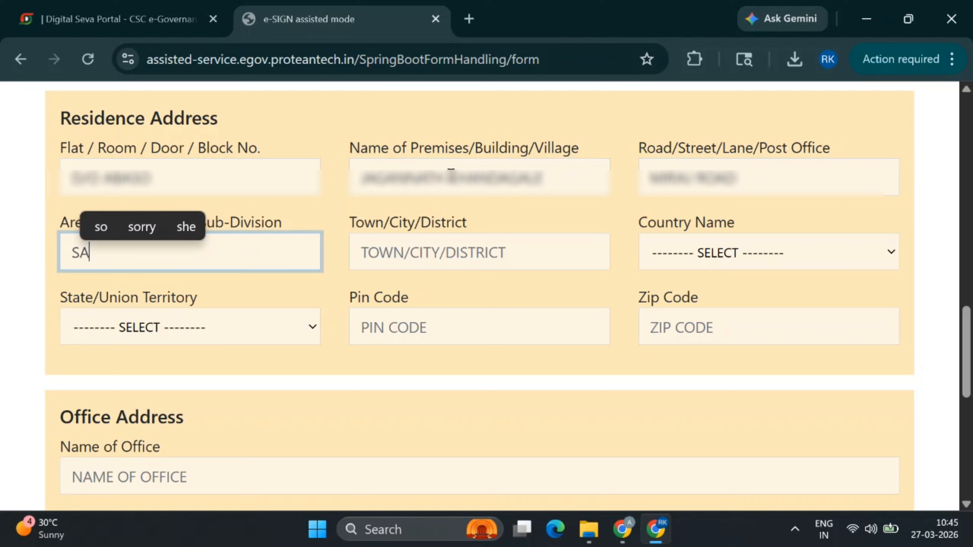
{"action": "type", "text": "NGOLA"}
{"action": "key", "text": "Tab"}
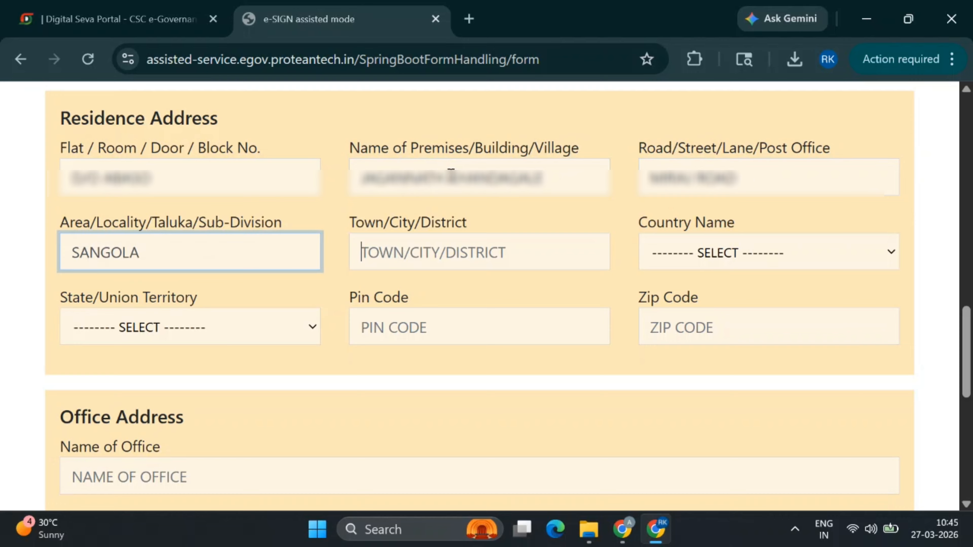
{"action": "type", "text": "SA"}
{"action": "key", "text": "BackSpace"}
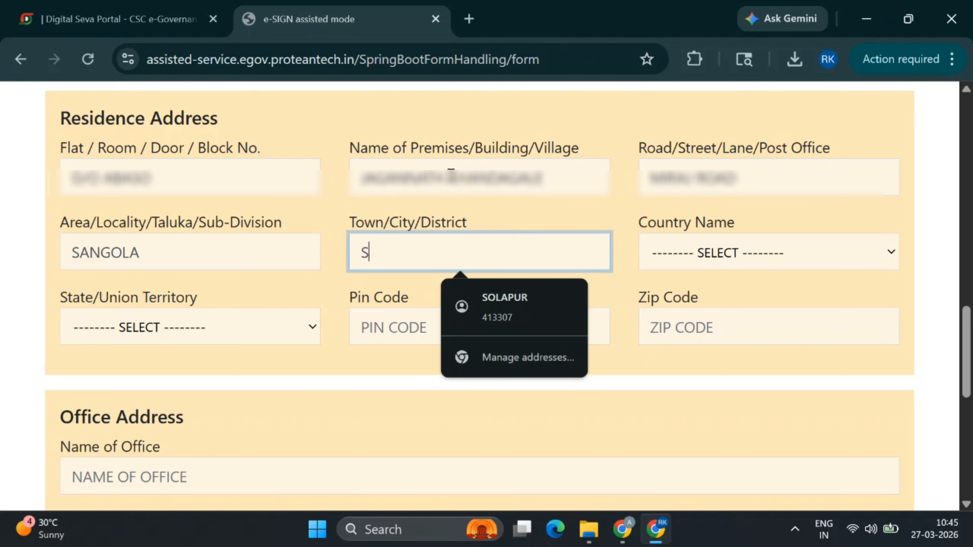
{"action": "type", "text": "OLPAUYR"}
{"action": "key", "text": "BackSpace"}
{"action": "key", "text": "BackSpace"}
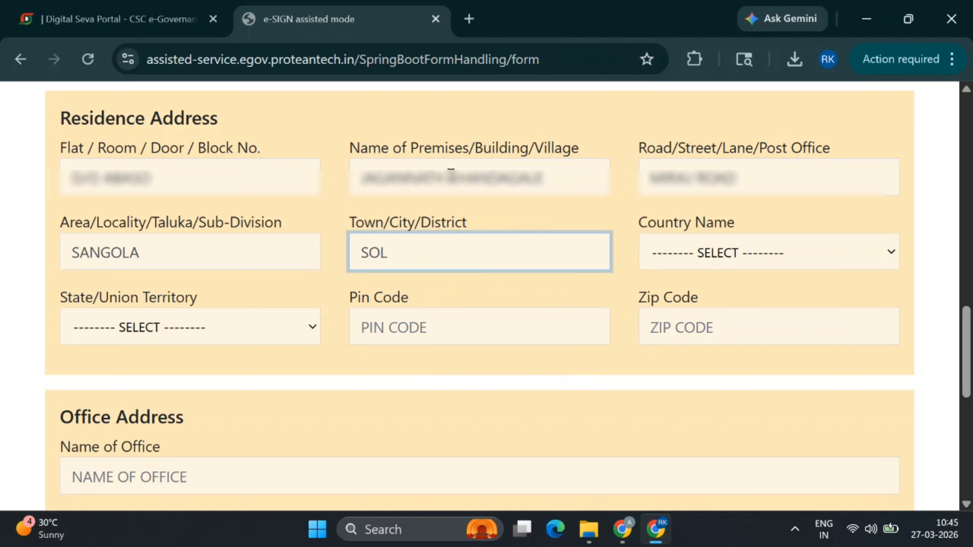
{"action": "type", "text": "APUR"}
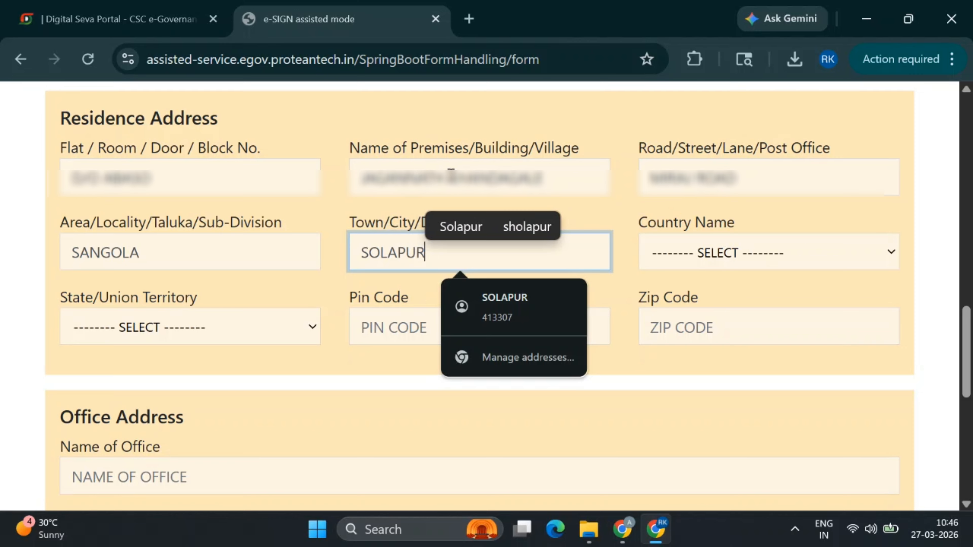
{"action": "key", "text": "Tab"}
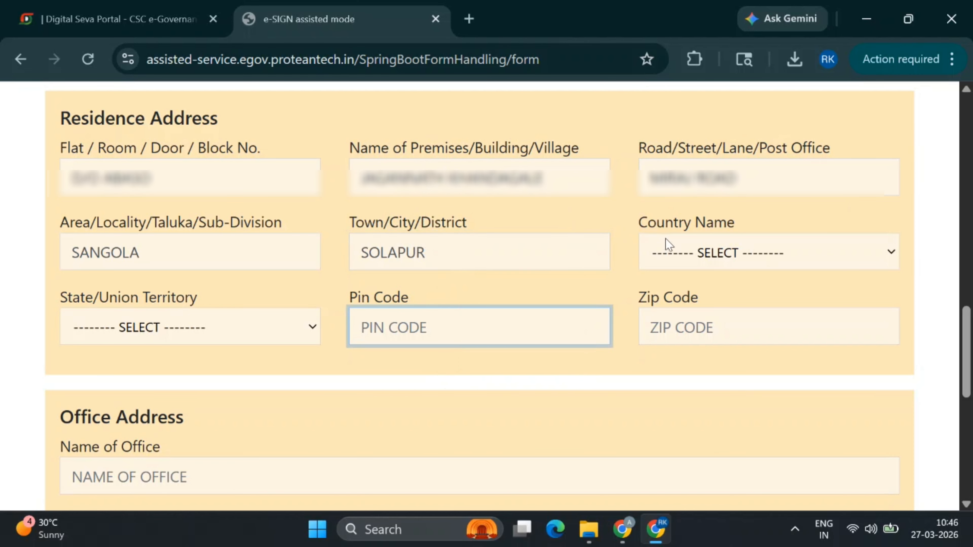
Select INDIA as country and MAHARASHTRA as state, then enter the PIN code
{"action": "left_click", "coordinate": [667, 244]}
{"action": "key", "text": "i"}
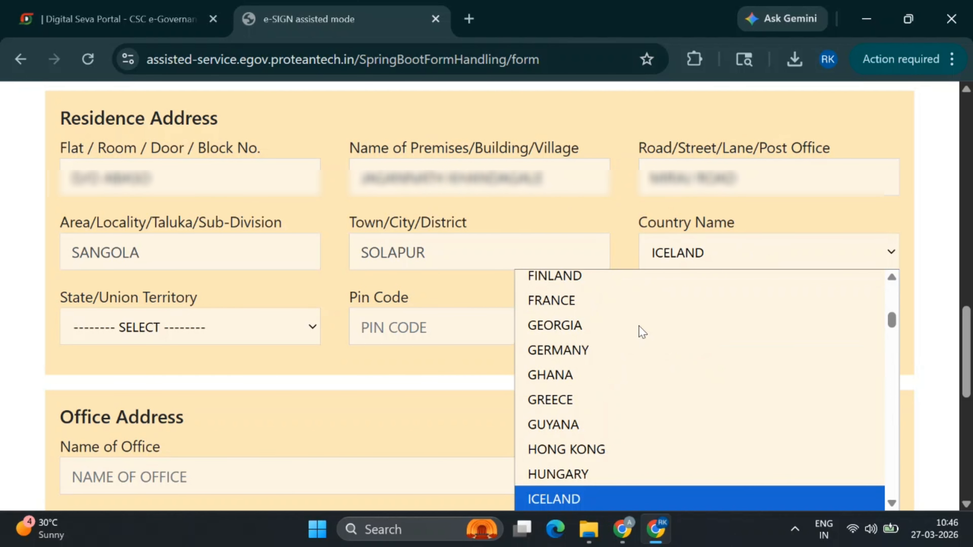
{"action": "scroll", "coordinate": [623, 449], "scroll_direction": "down", "scroll_amount": 4}
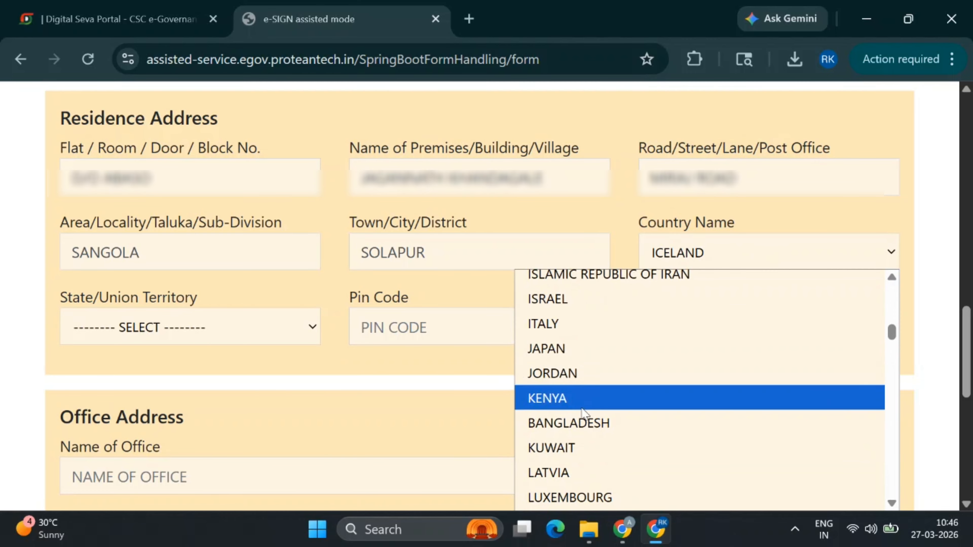
{"action": "type", "text": "in"}
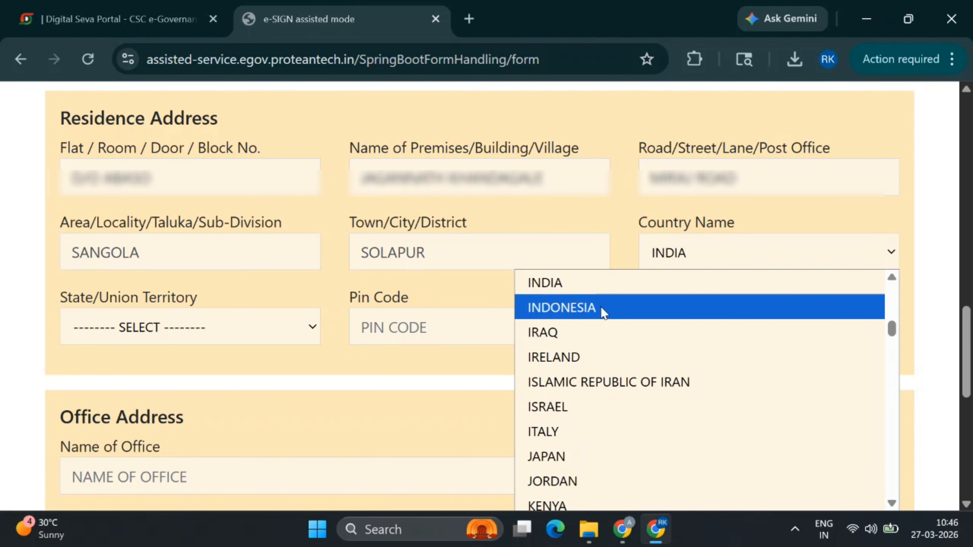
{"action": "left_click", "coordinate": [579, 284]}
{"action": "left_click", "coordinate": [309, 325]}
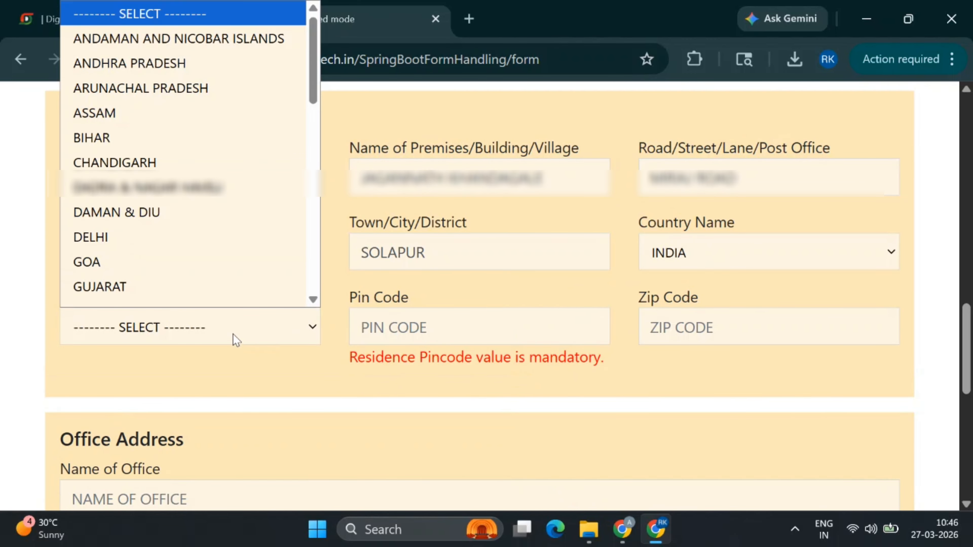
{"action": "scroll", "coordinate": [190, 281], "scroll_direction": "down", "scroll_amount": 3}
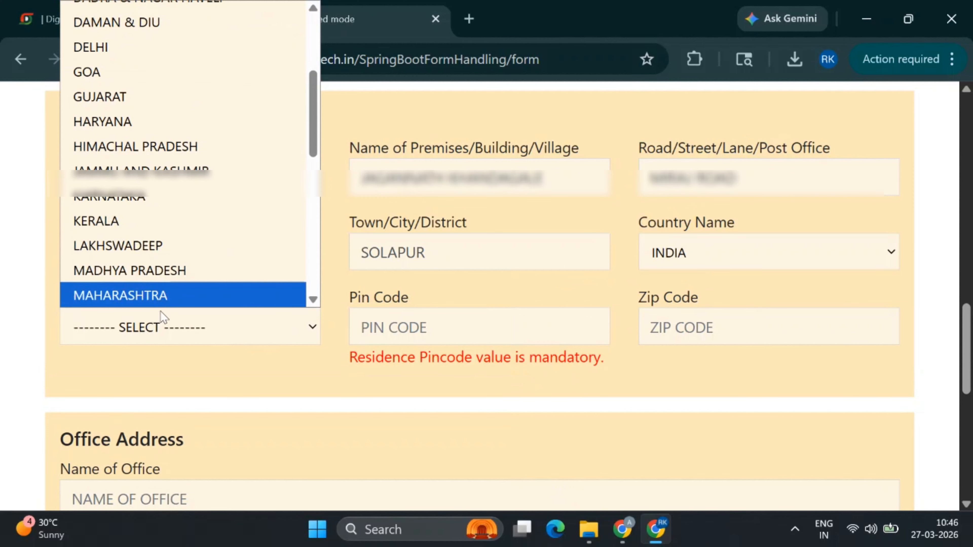
{"action": "left_click", "coordinate": [174, 302]}
{"action": "left_click", "coordinate": [374, 329]}
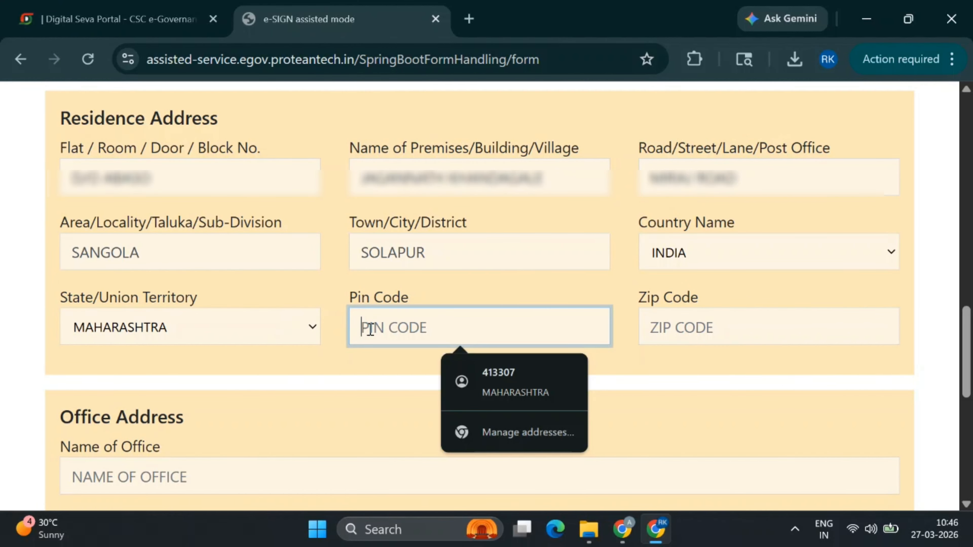
{"action": "type", "text": "413307"}
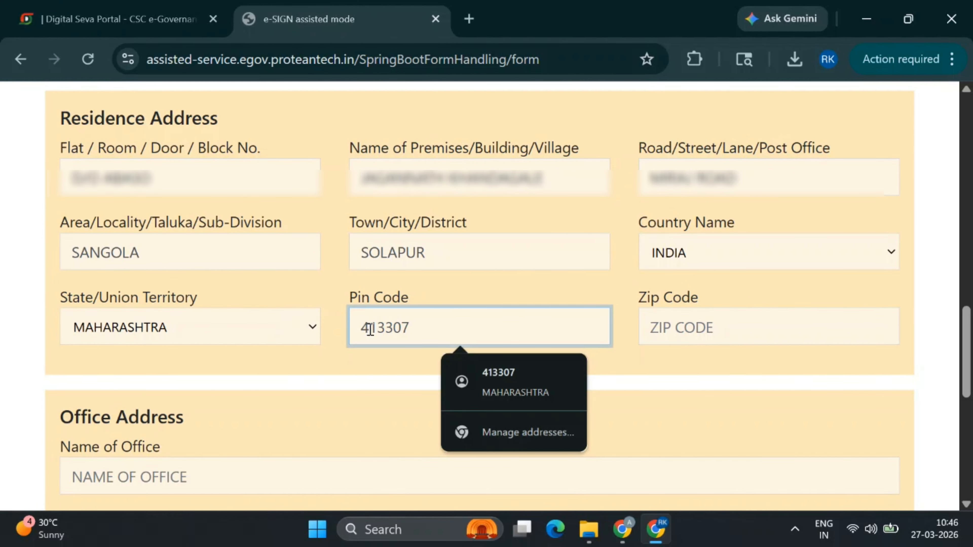
{"action": "left_click", "coordinate": [690, 340]}
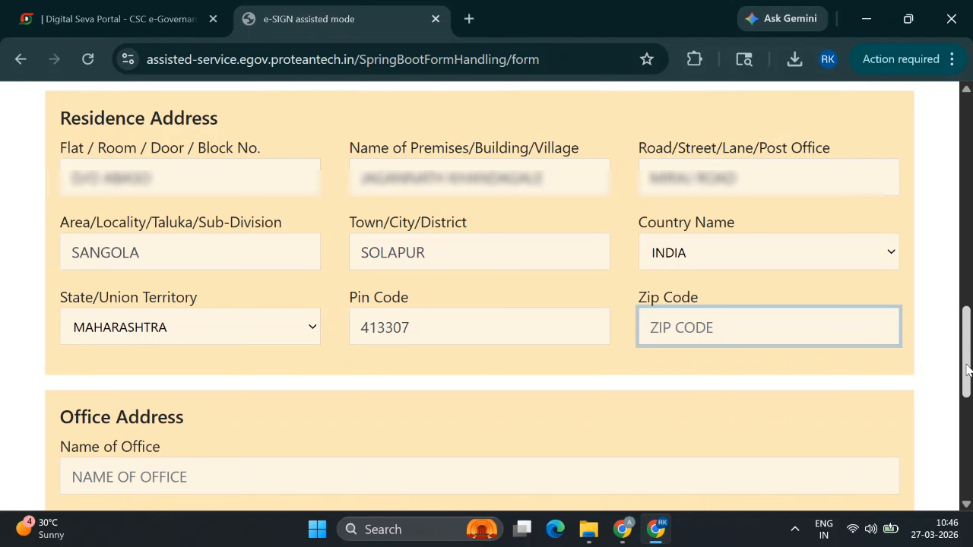
{"action": "left_click_drag", "start_coordinate": [968, 370], "coordinate": [968, 467]}
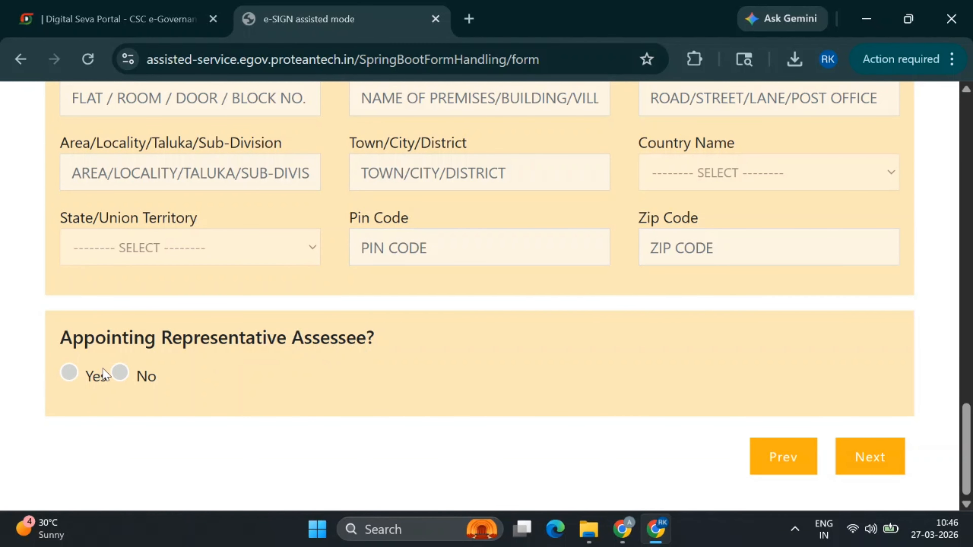
Answer No to Representative Assessee and continue to the AO Code step
{"action": "left_click", "coordinate": [120, 373]}
{"action": "left_click", "coordinate": [866, 461]}
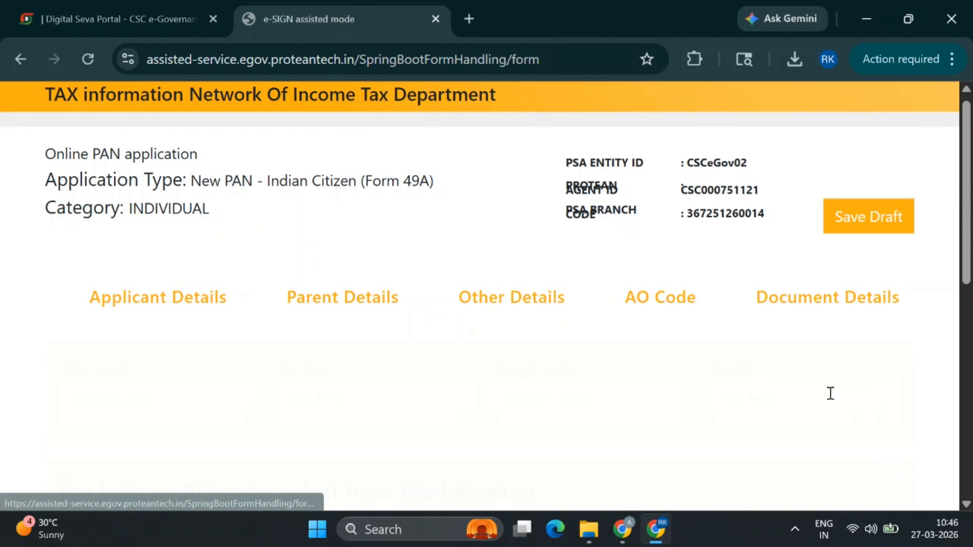
{"action": "left_click_drag", "start_coordinate": [969, 240], "coordinate": [969, 347]}
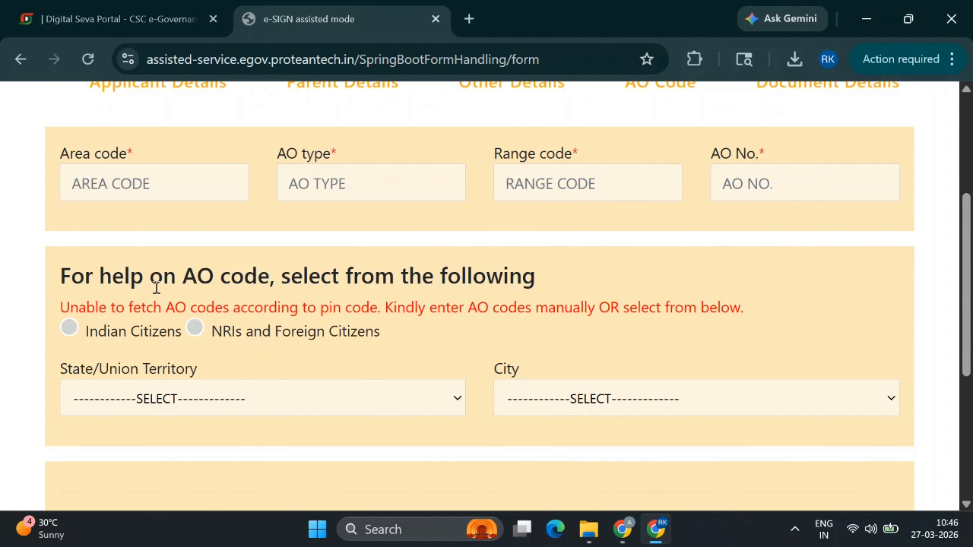
{"action": "left_click_drag", "start_coordinate": [969, 321], "coordinate": [969, 387]}
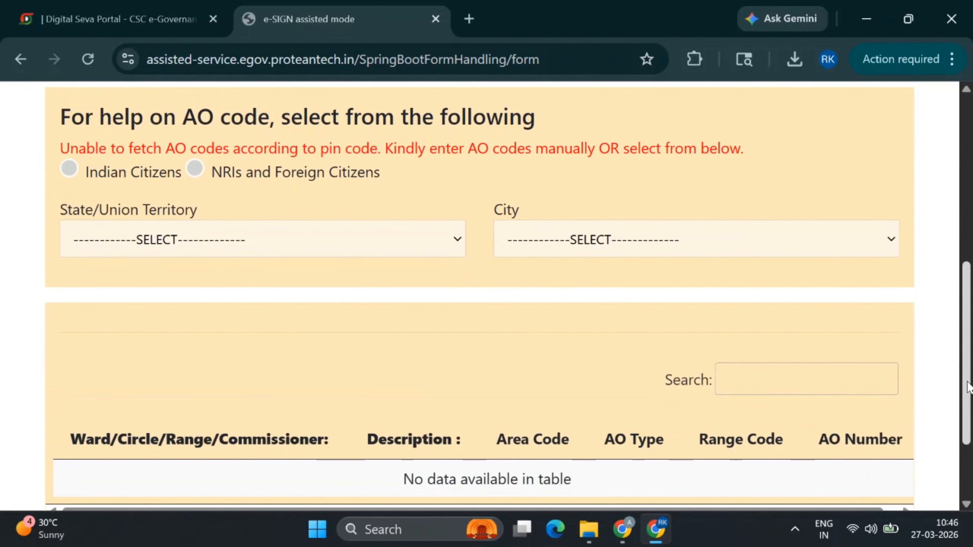
Look up AO codes for Indian Citizens in MAHARASHTRA, city SOLAPUR
{"action": "left_click", "coordinate": [70, 170]}
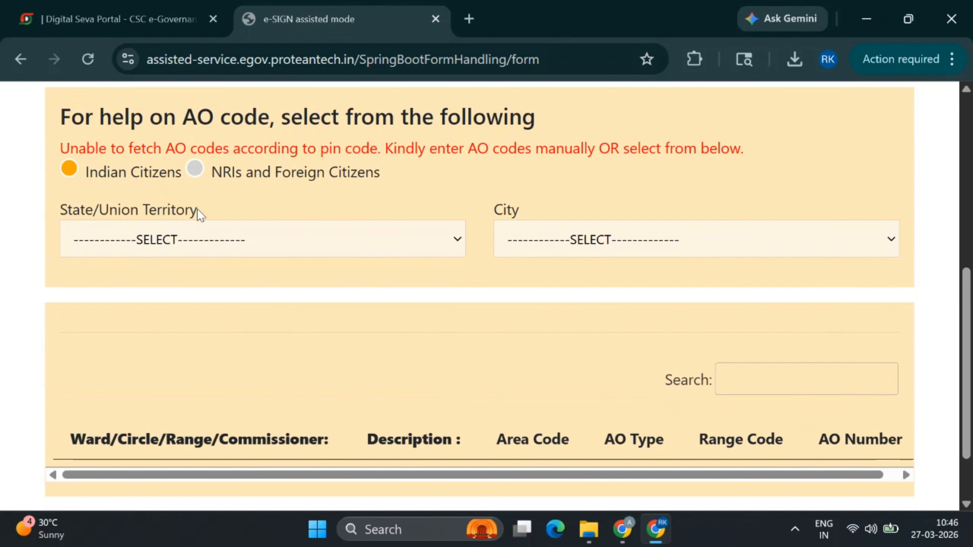
{"action": "left_click", "coordinate": [191, 245]}
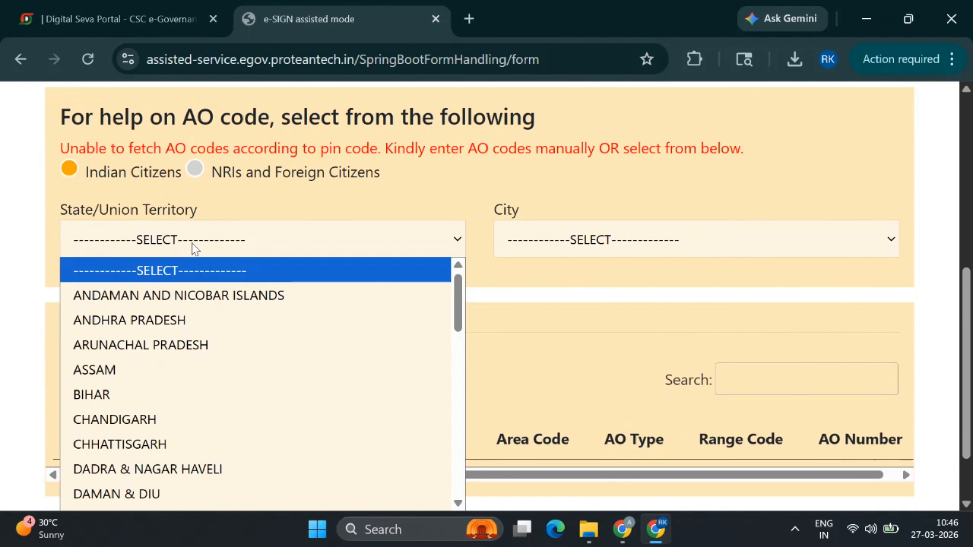
{"action": "scroll", "coordinate": [170, 445], "scroll_direction": "down", "scroll_amount": 6}
{"action": "left_click", "coordinate": [170, 445]}
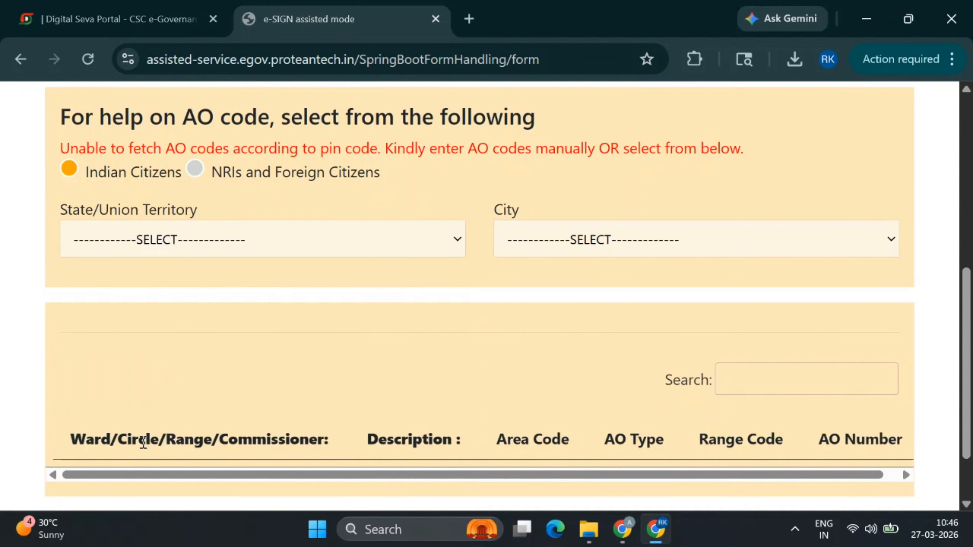
{"action": "left_click", "coordinate": [599, 239]}
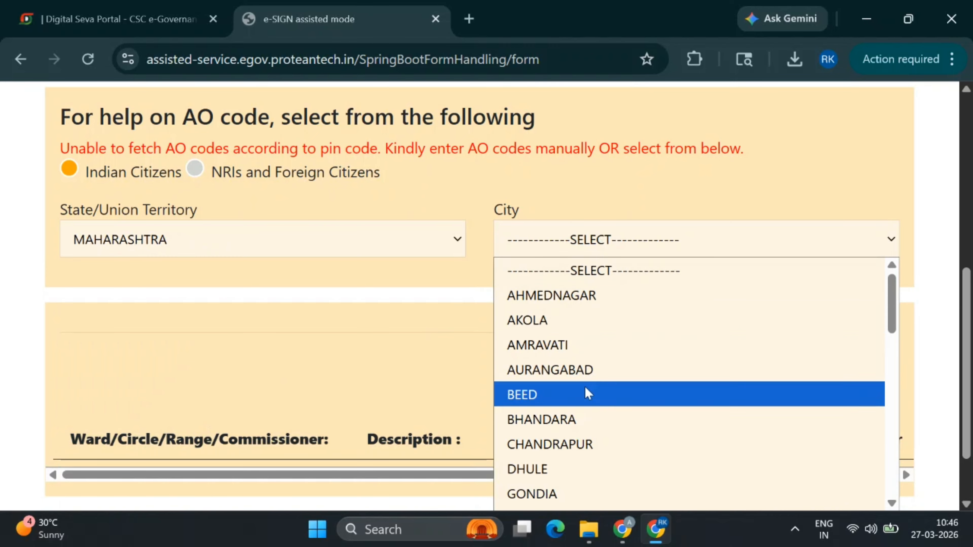
{"action": "scroll", "coordinate": [586, 397], "scroll_direction": "down", "scroll_amount": 9}
{"action": "left_click", "coordinate": [562, 421]}
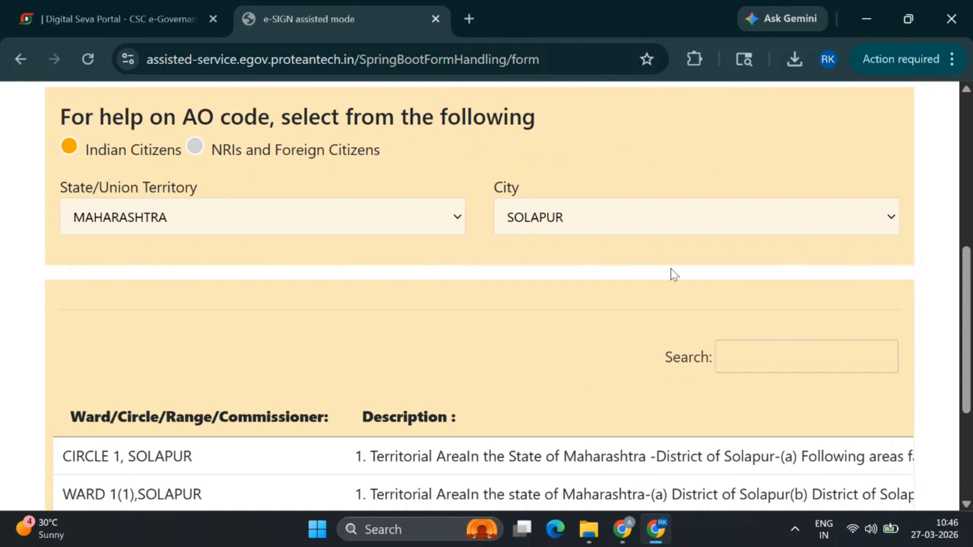
Pick Solapur's Circle 1 so the AO code fills as PNE / C / 63 / 1
{"action": "left_click", "coordinate": [686, 63]}
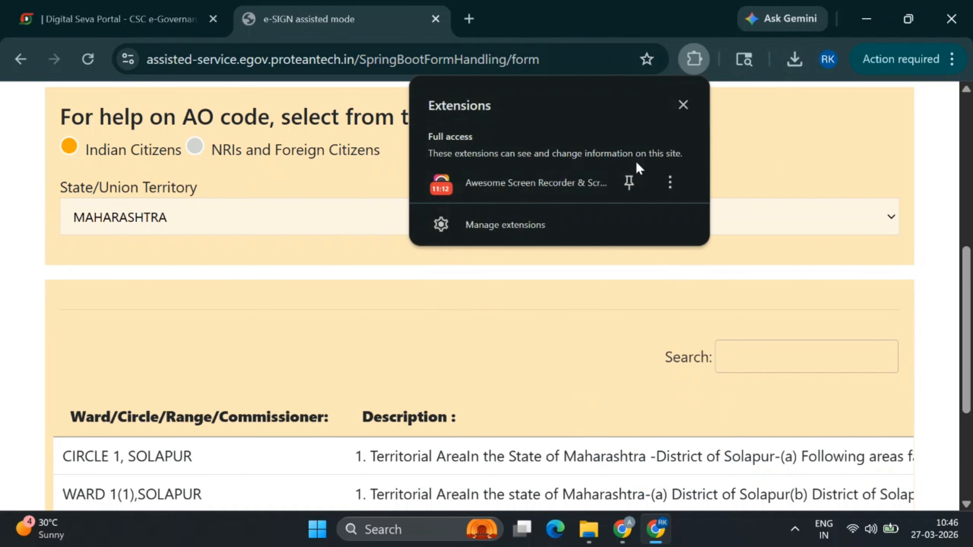
{"action": "left_click", "coordinate": [514, 185]}
{"action": "scroll", "coordinate": [456, 307], "scroll_direction": "down", "scroll_amount": 2}
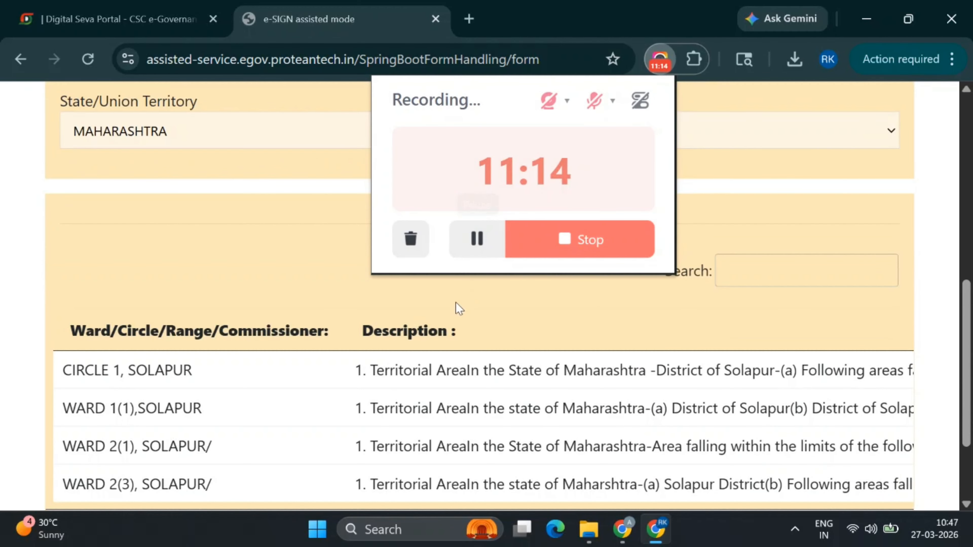
{"action": "left_click", "coordinate": [460, 282]}
{"action": "scroll", "coordinate": [367, 349], "scroll_direction": "down", "scroll_amount": 2}
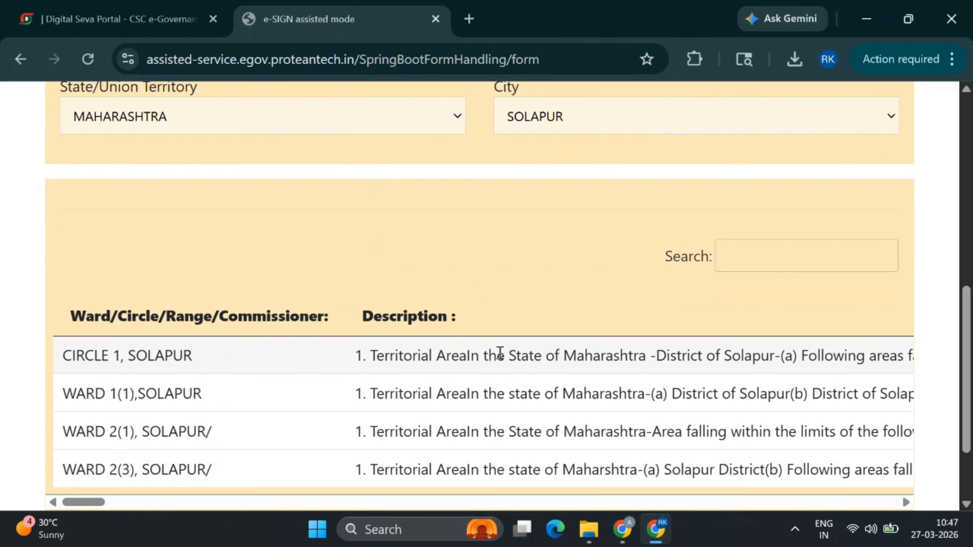
{"action": "left_click_drag", "start_coordinate": [73, 423], "coordinate": [349, 436]}
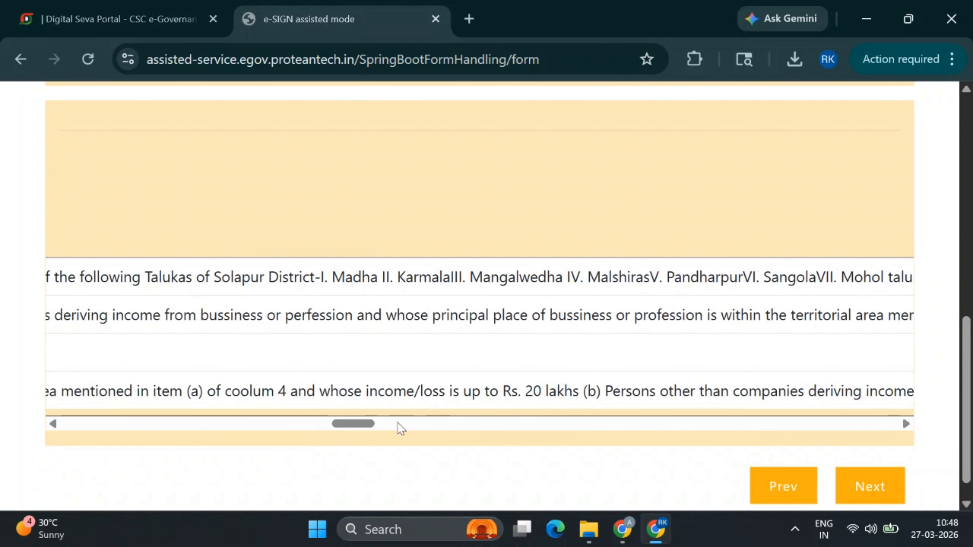
{"action": "left_click_drag", "start_coordinate": [343, 423], "coordinate": [2, 417]}
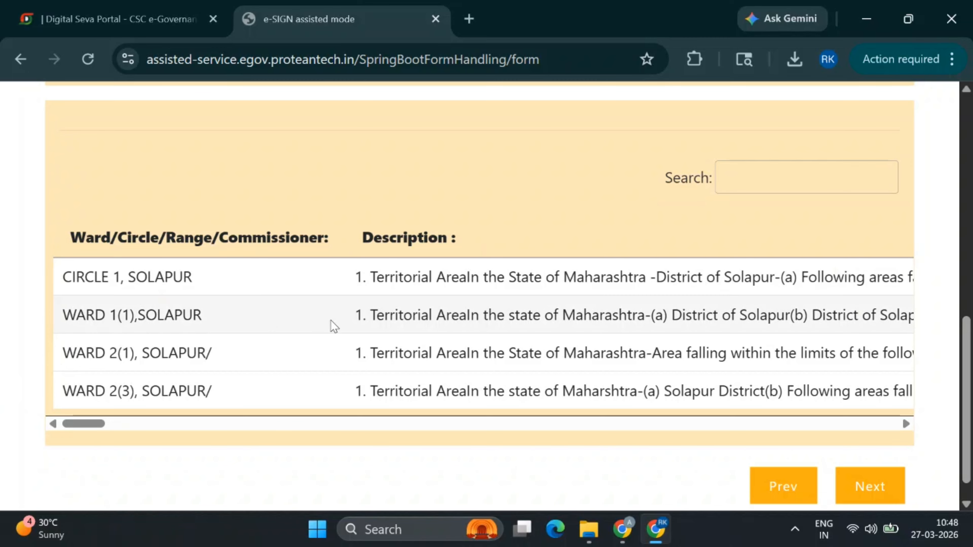
{"action": "scroll", "coordinate": [345, 322], "scroll_direction": "up", "scroll_amount": 5}
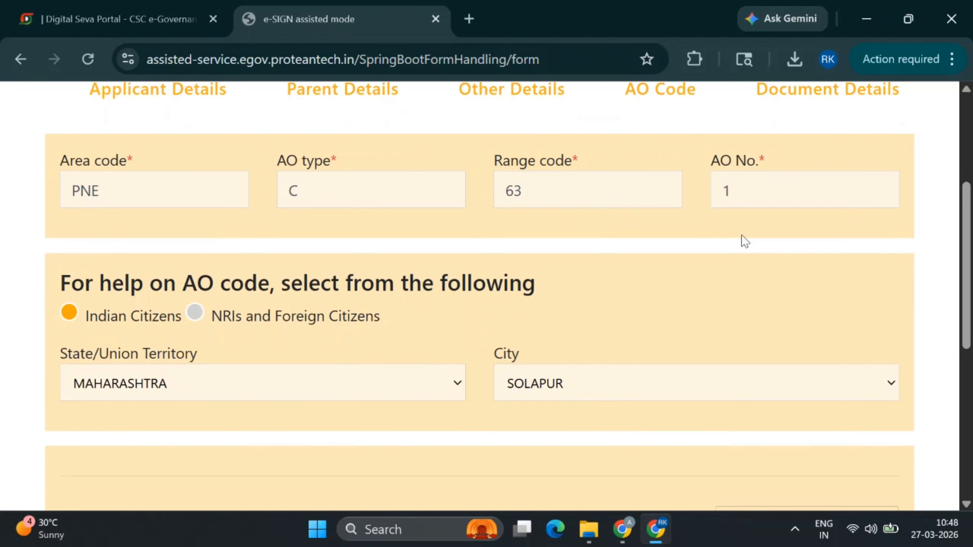
{"action": "scroll", "coordinate": [739, 237], "scroll_direction": "down", "scroll_amount": 5}
Move on to the Document Details step and look over its fields
{"action": "left_click", "coordinate": [876, 458]}
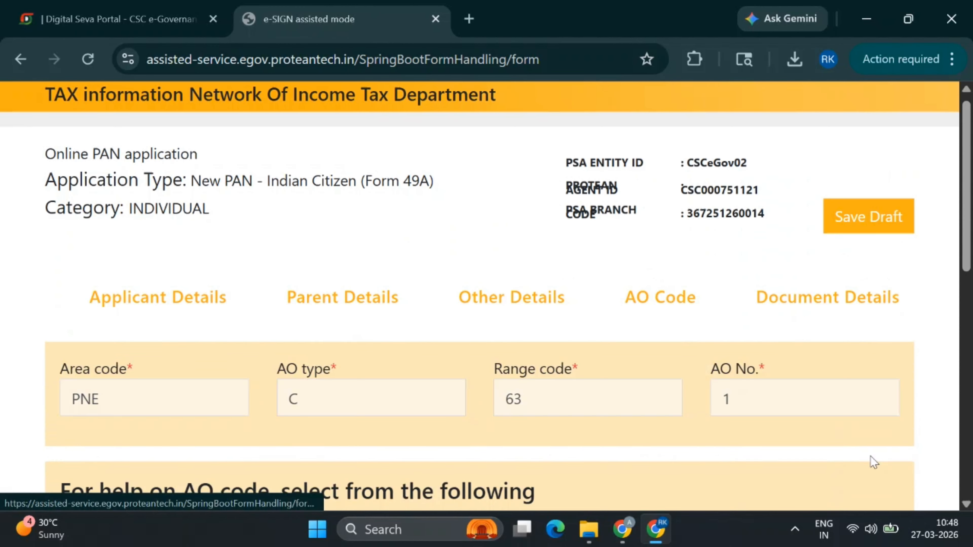
{"action": "scroll", "coordinate": [848, 371], "scroll_direction": "down", "scroll_amount": 5}
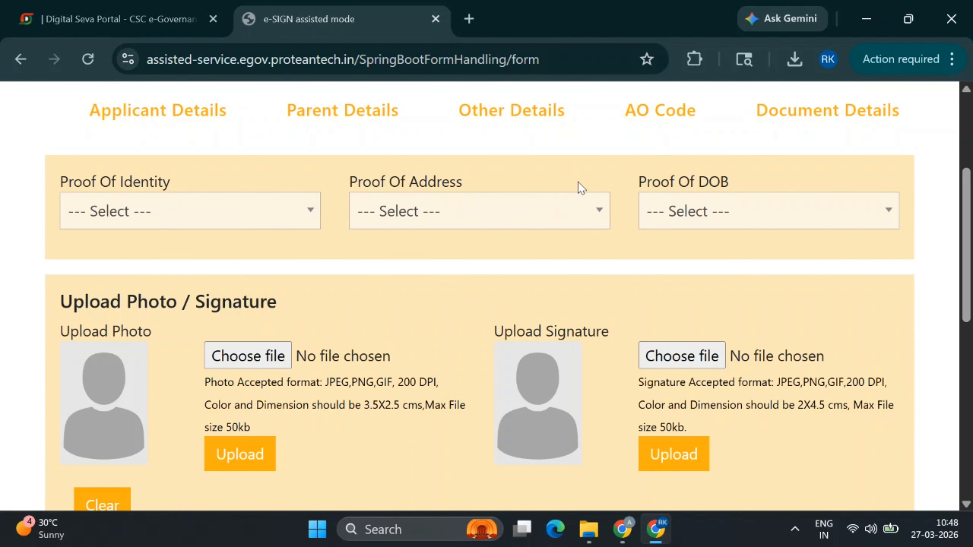
{"action": "scroll", "coordinate": [414, 263], "scroll_direction": "down", "scroll_amount": 2}
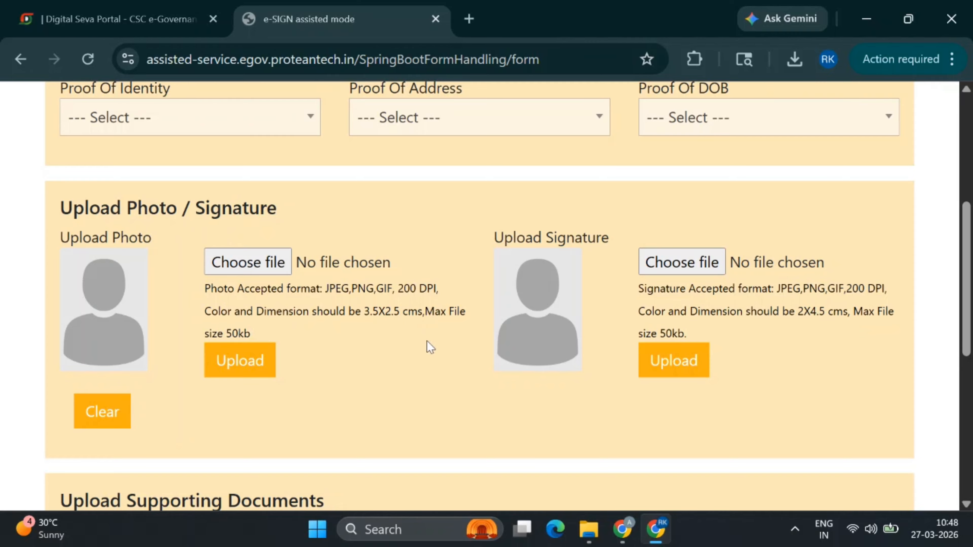
{"action": "scroll", "coordinate": [431, 346], "scroll_direction": "down", "scroll_amount": 1}
{"action": "scroll", "coordinate": [430, 346], "scroll_direction": "down", "scroll_amount": 5}
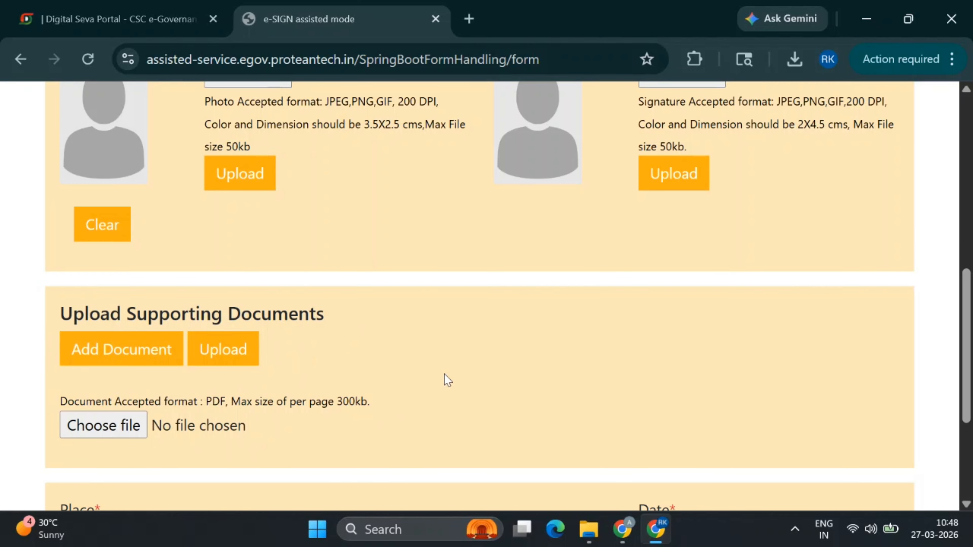
{"action": "scroll", "coordinate": [527, 355], "scroll_direction": "up", "scroll_amount": 7}
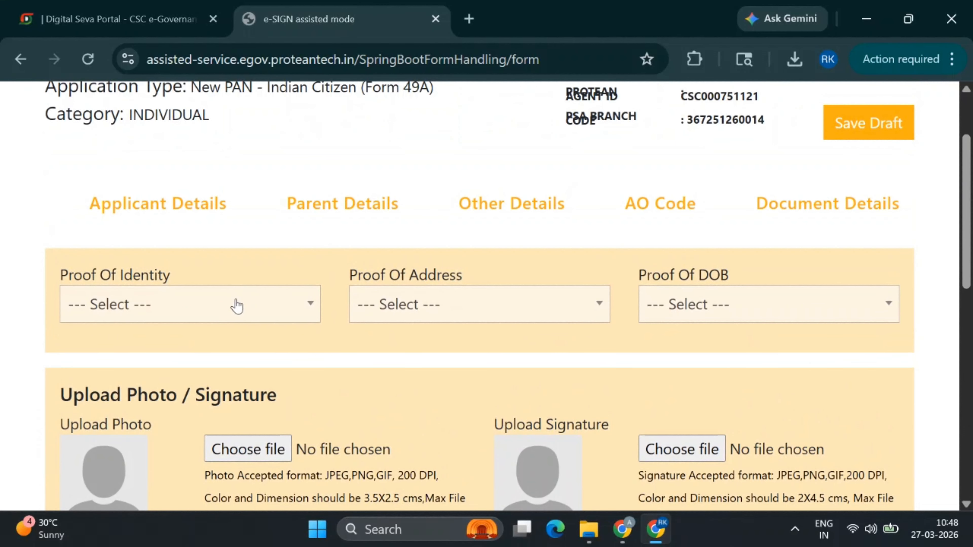
Set Proof of Identity, Address and DOB each to the UIDAI AADHAAR Card
{"action": "left_click", "coordinate": [256, 317]}
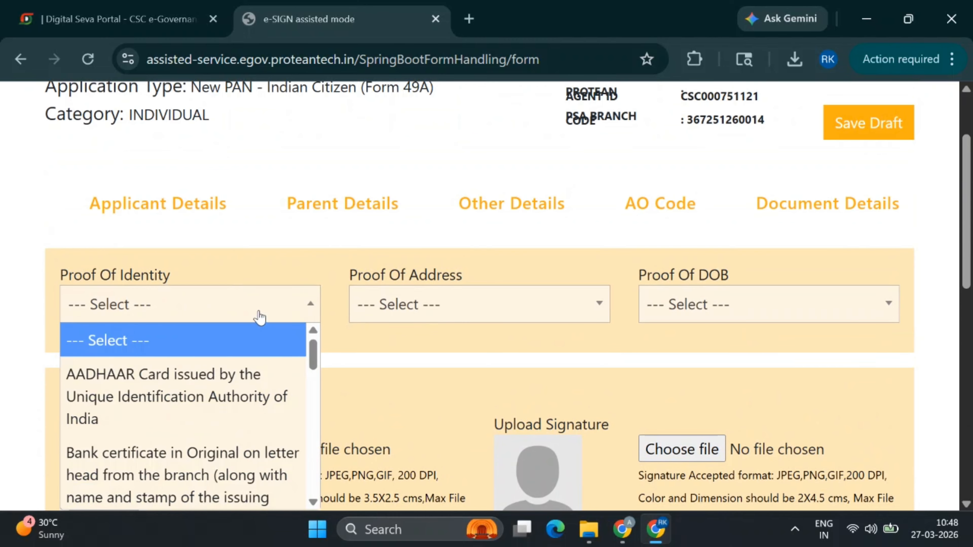
{"action": "left_click", "coordinate": [183, 384]}
{"action": "left_click", "coordinate": [401, 317]}
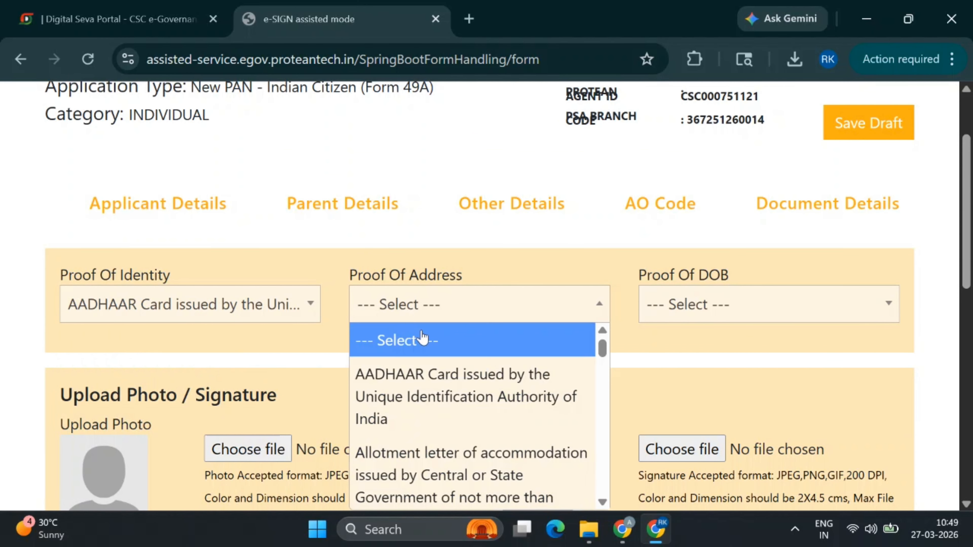
{"action": "left_click", "coordinate": [444, 398]}
{"action": "left_click", "coordinate": [644, 305]}
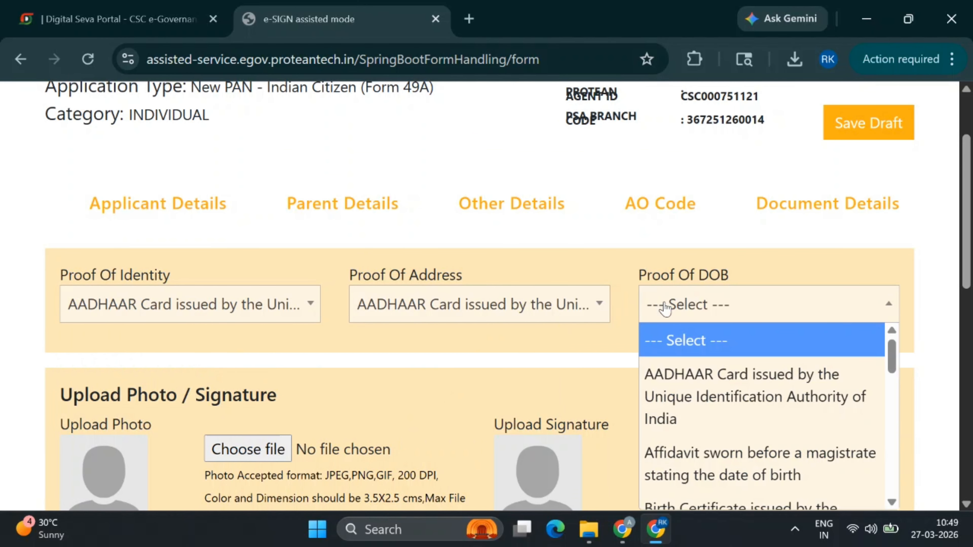
{"action": "left_click", "coordinate": [688, 387]}
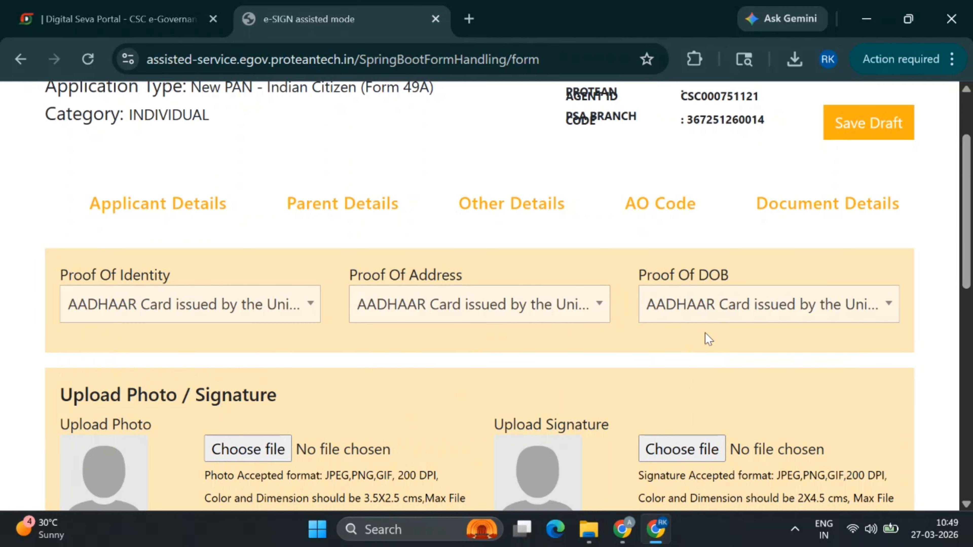
{"action": "scroll", "coordinate": [490, 332], "scroll_direction": "down", "scroll_amount": 6}
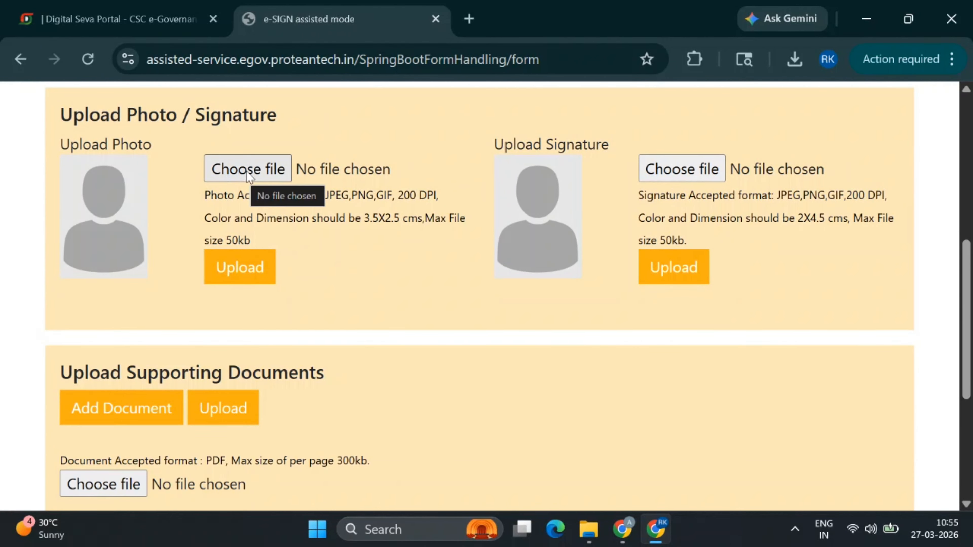
Choose and upload the applicant's photo image
{"action": "left_click", "coordinate": [253, 172]}
{"action": "left_click", "coordinate": [215, 132]}
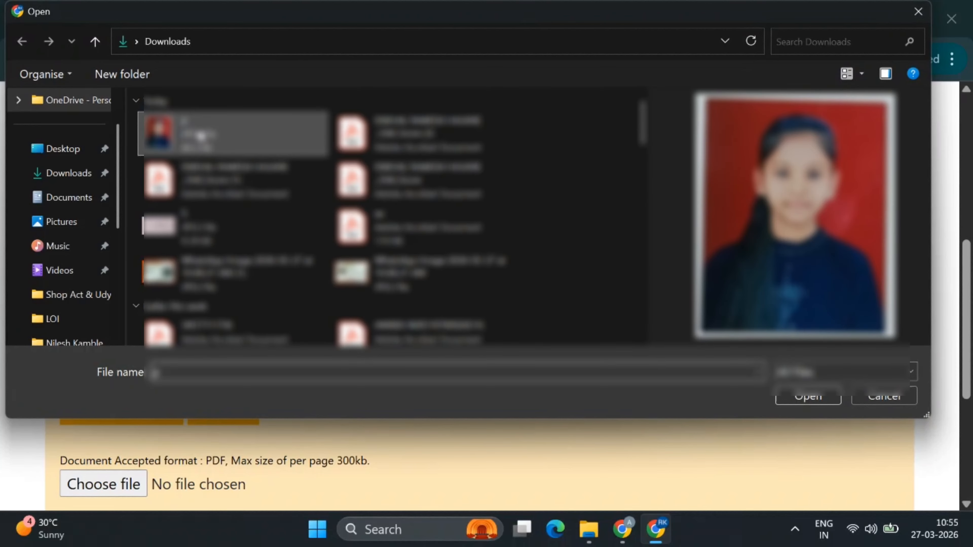
{"action": "left_click", "coordinate": [806, 400]}
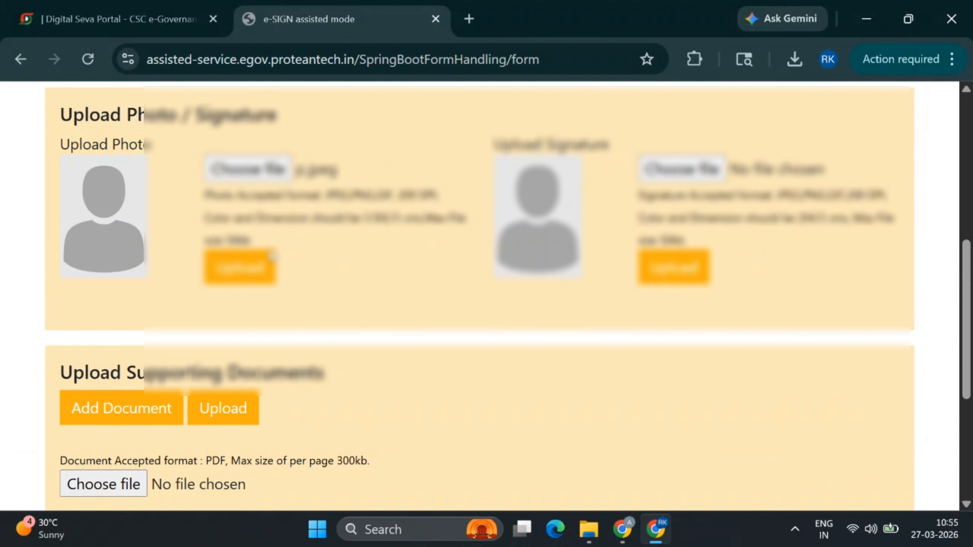
{"action": "left_click", "coordinate": [268, 264]}
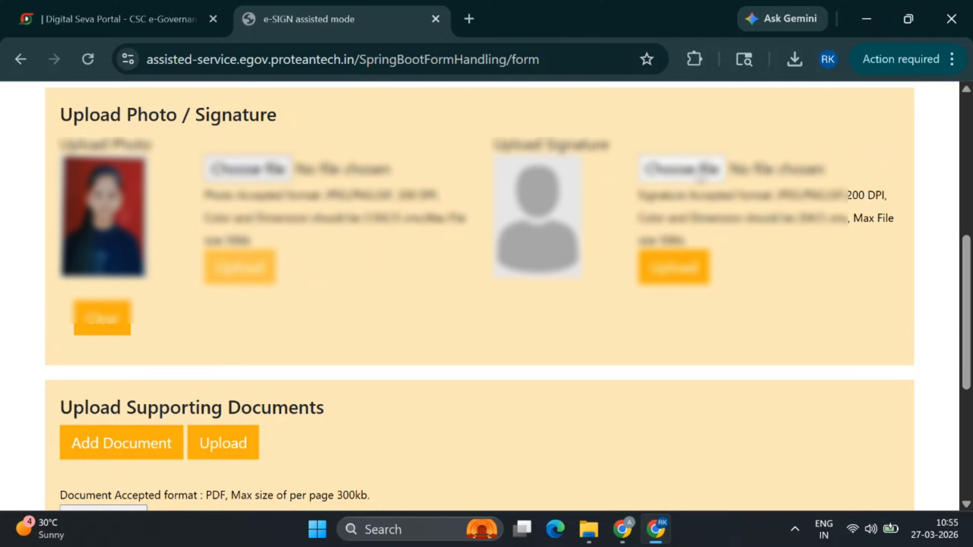
Upload the signature image S, clearing the broken upload and choosing it again
{"action": "left_click", "coordinate": [683, 169]}
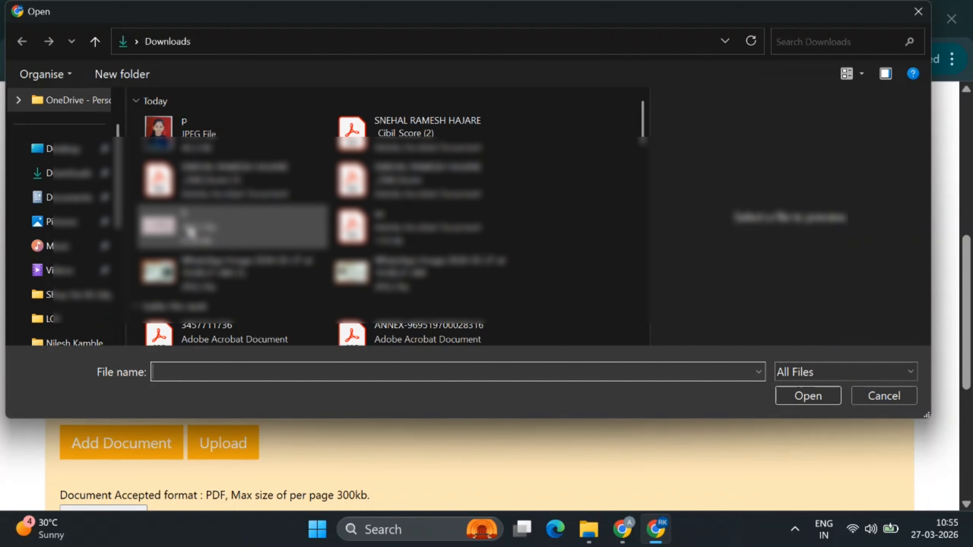
{"action": "left_click", "coordinate": [164, 226]}
{"action": "left_click", "coordinate": [808, 396]}
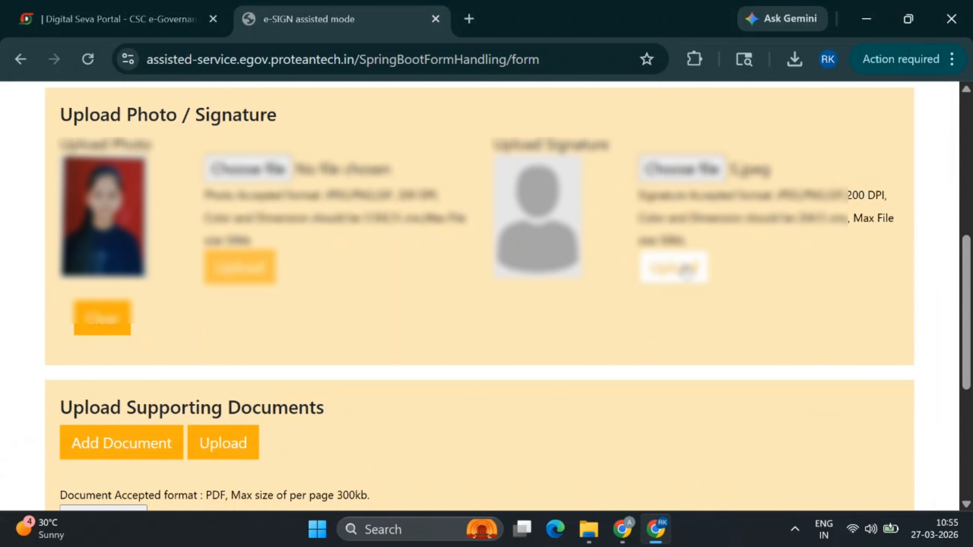
{"action": "left_click", "coordinate": [674, 268]}
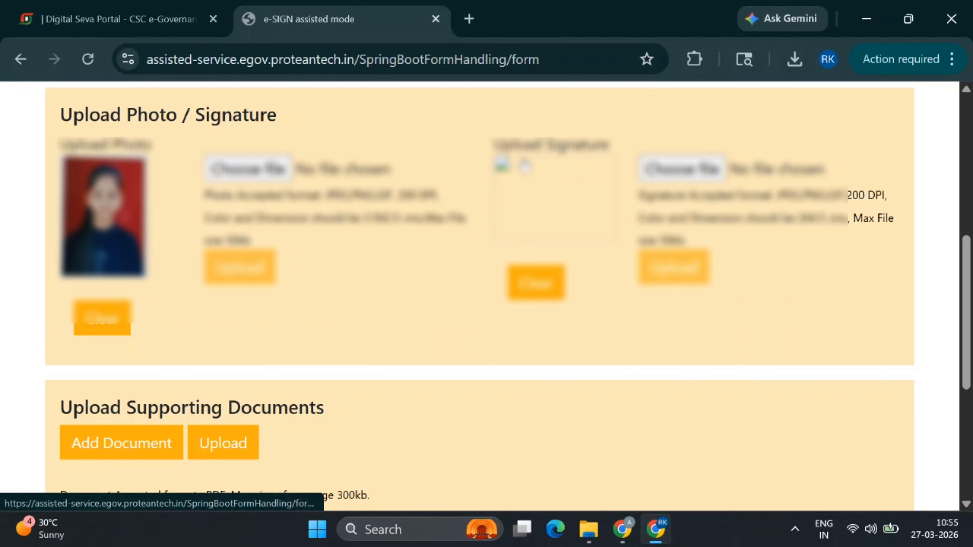
{"action": "left_click", "coordinate": [536, 283]}
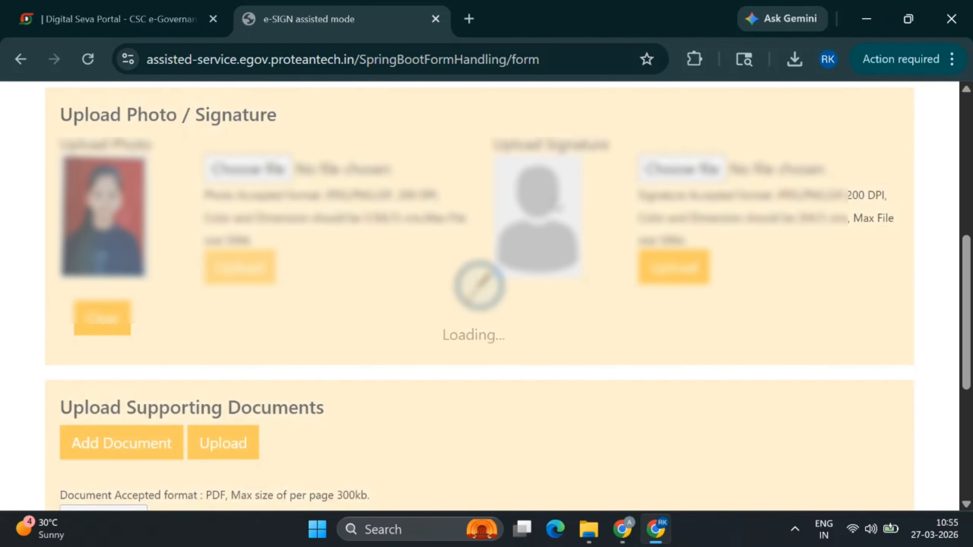
{"action": "left_click", "coordinate": [312, 176]}
{"action": "left_click", "coordinate": [256, 129]}
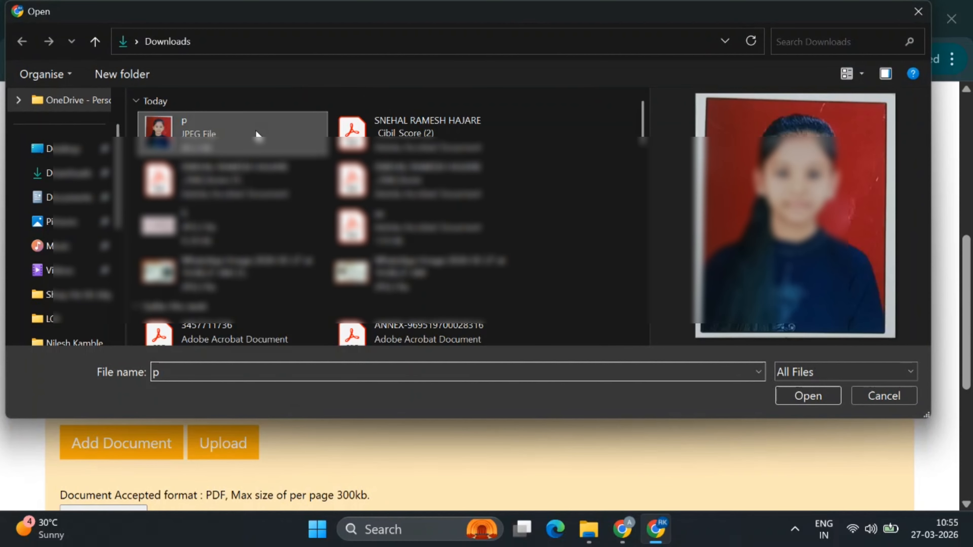
{"action": "left_click", "coordinate": [241, 234]}
{"action": "left_click", "coordinate": [807, 396]}
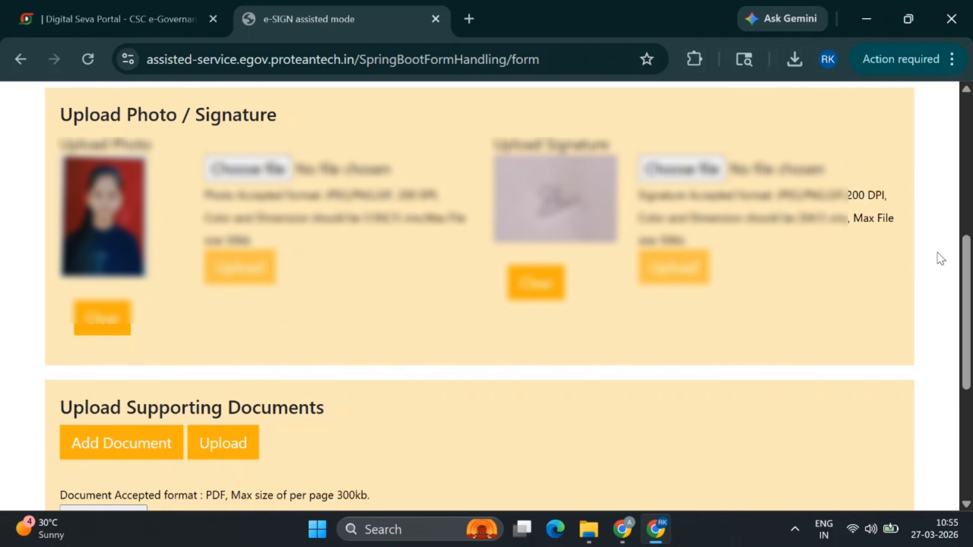
Upload aa.pdf as the supporting document and enter SANGOLA as the place
{"action": "left_click_drag", "start_coordinate": [963, 283], "coordinate": [964, 388]}
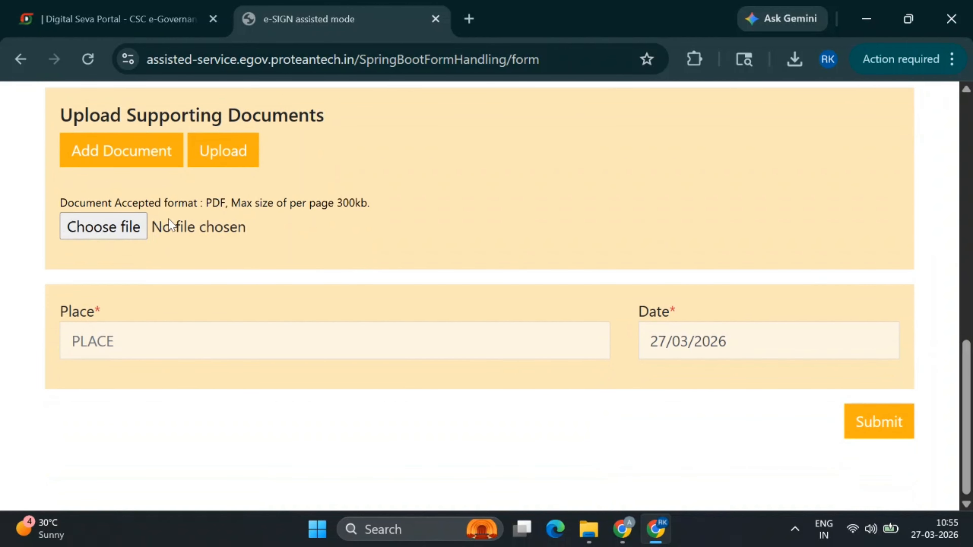
{"action": "left_click", "coordinate": [82, 232]}
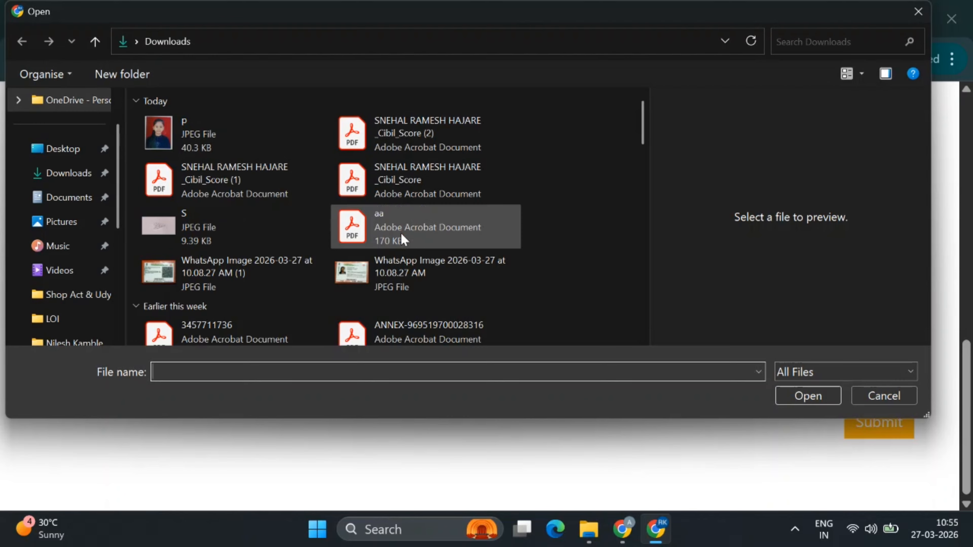
{"action": "left_click", "coordinate": [401, 232]}
{"action": "left_click", "coordinate": [804, 395]}
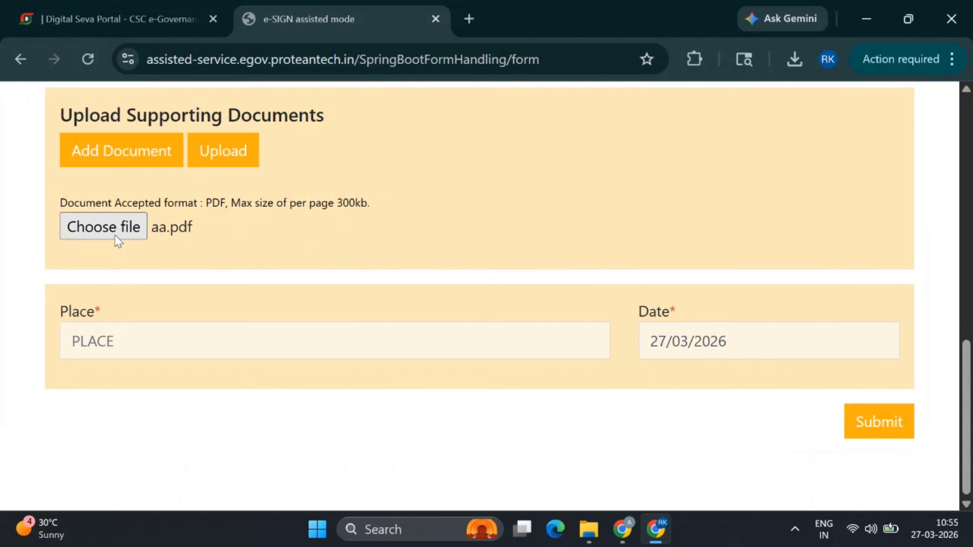
{"action": "left_click", "coordinate": [226, 157]}
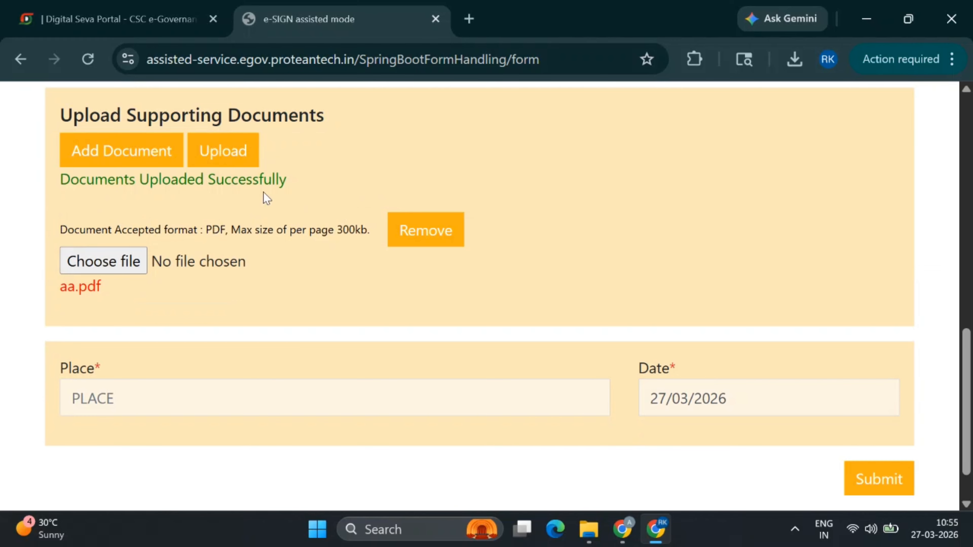
{"action": "left_click", "coordinate": [141, 411]}
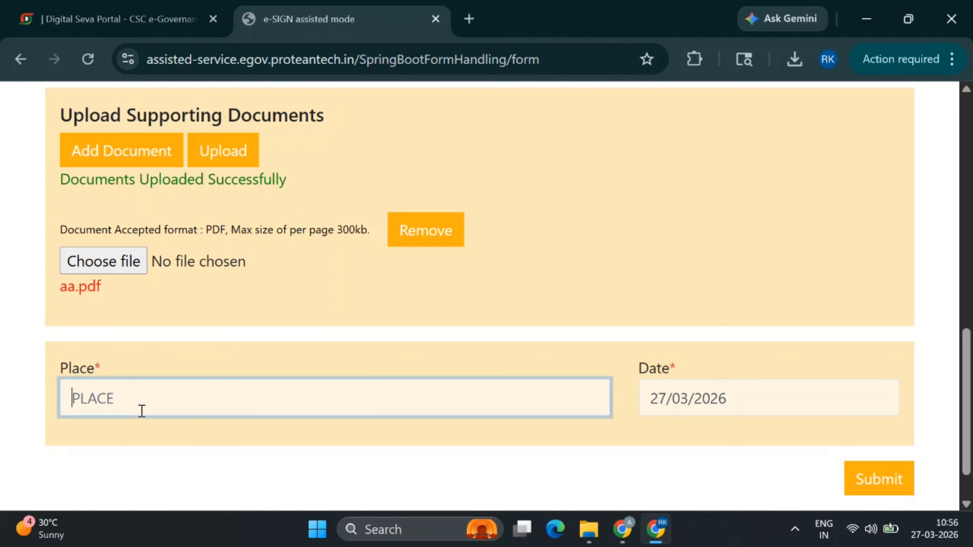
{"action": "type", "text": "SANGOLA"}
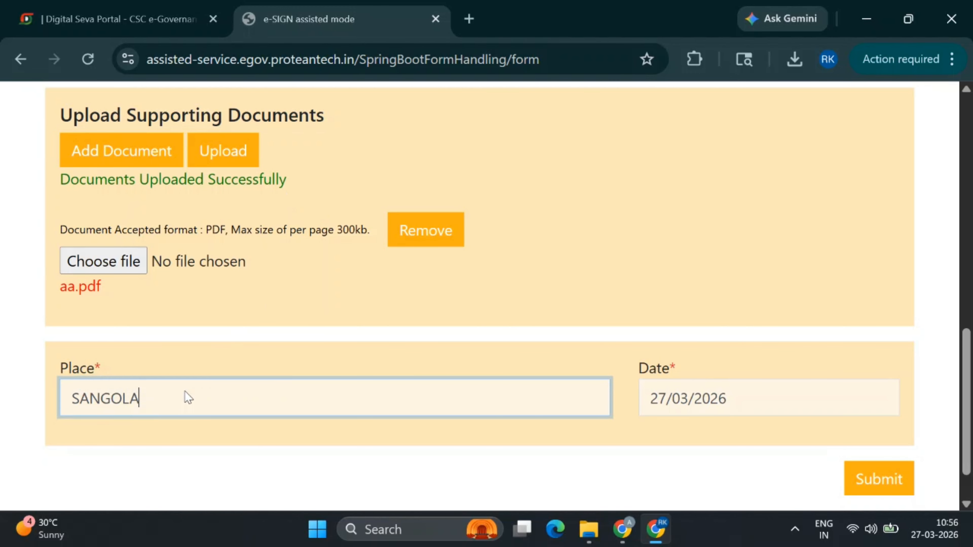
Submit the reviewed PAN application and choose OTP Based e-Sign
{"action": "left_click", "coordinate": [882, 481]}
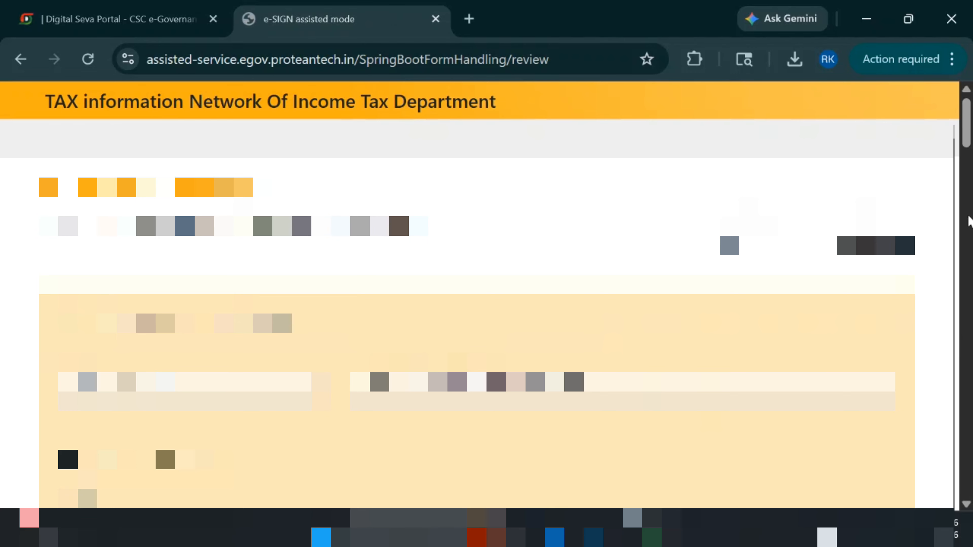
{"action": "left_click_drag", "start_coordinate": [970, 125], "coordinate": [969, 478]}
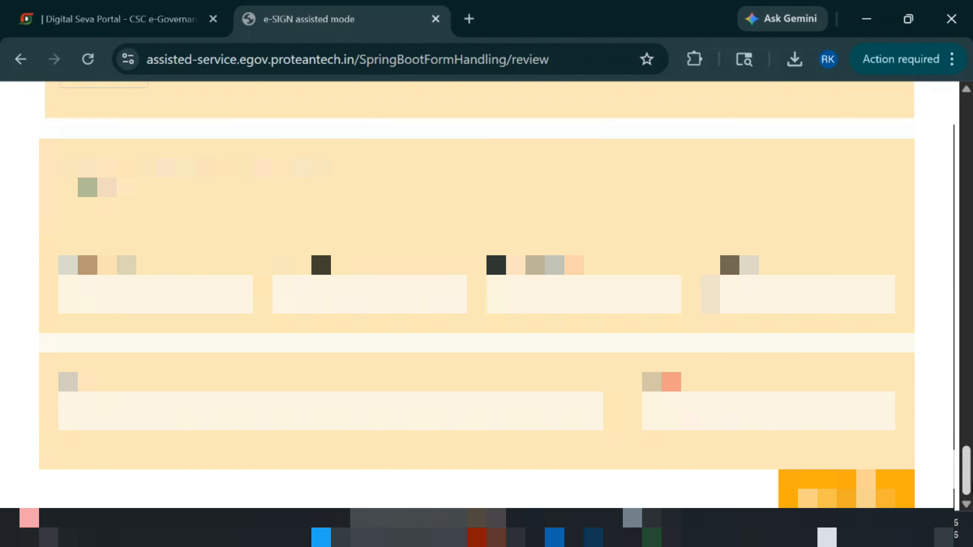
{"action": "left_click", "coordinate": [827, 494]}
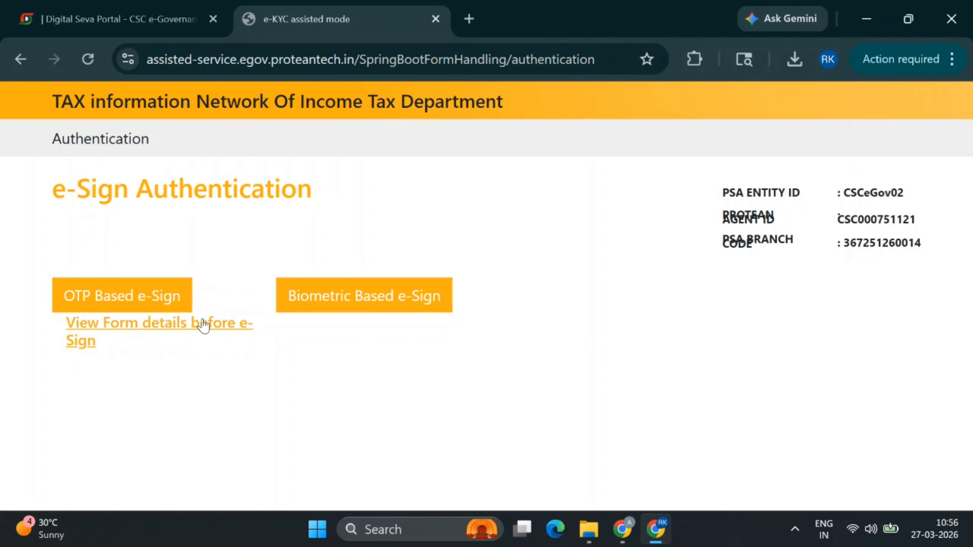
{"action": "left_click", "coordinate": [131, 302]}
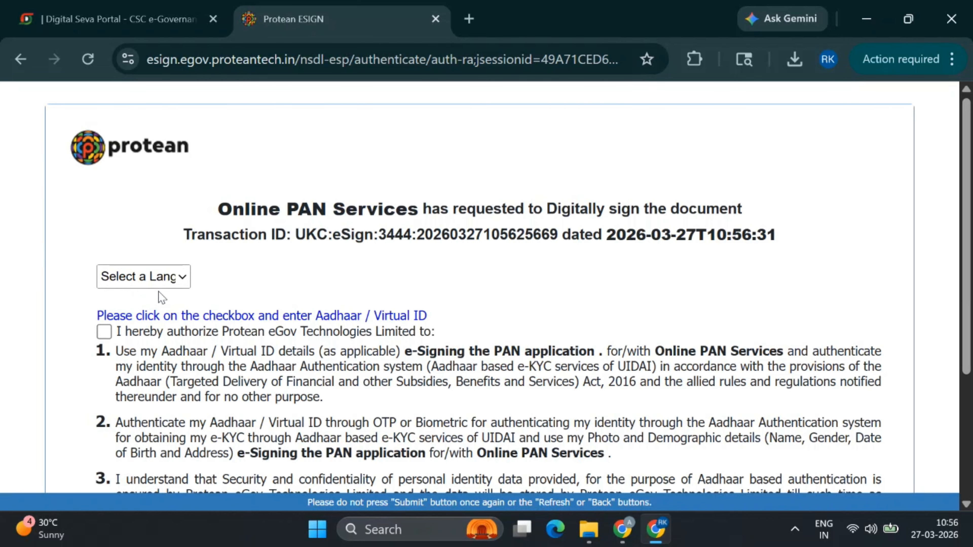
Choose English, tick the Aadhaar consent, enter the VID/Aadhaar number and request the OTP
{"action": "left_click", "coordinate": [147, 284]}
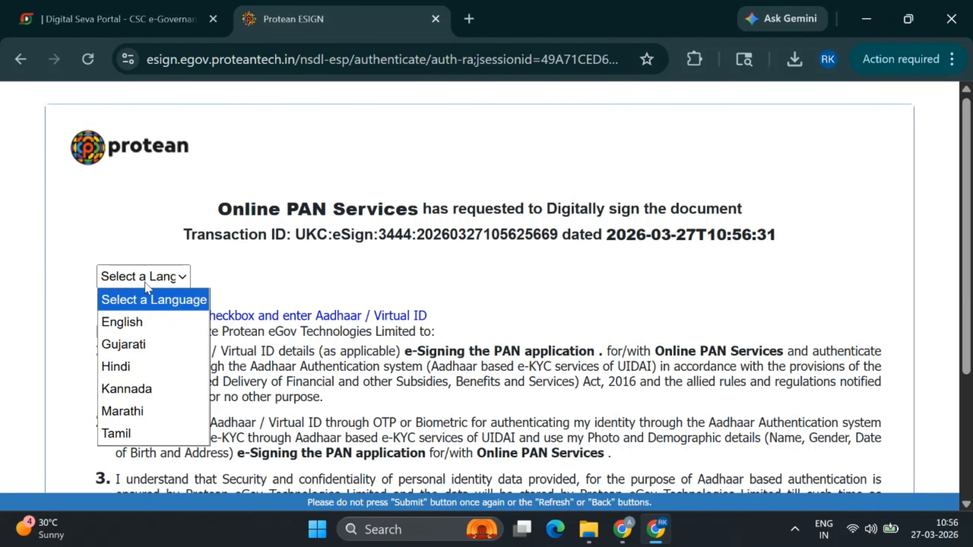
{"action": "left_click", "coordinate": [146, 326]}
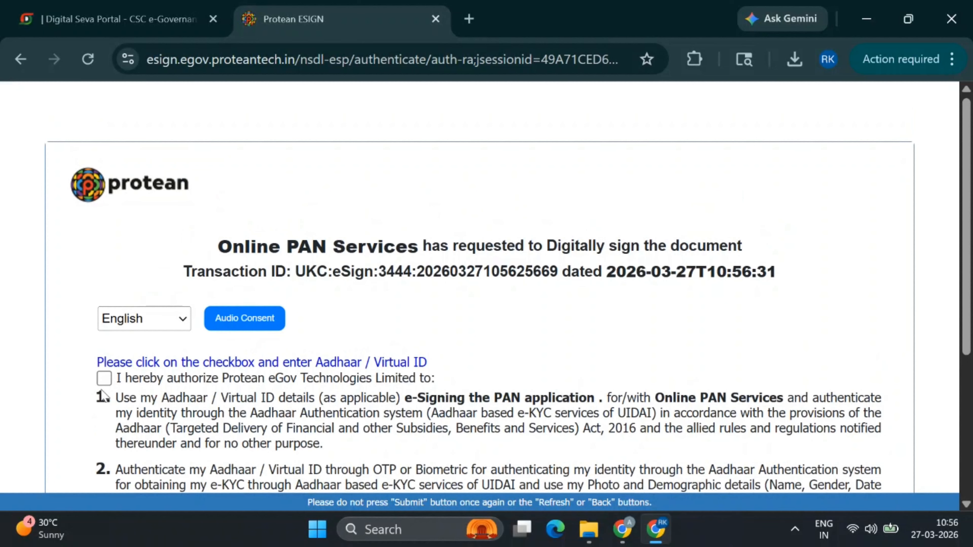
{"action": "left_click", "coordinate": [104, 378]}
{"action": "scroll", "coordinate": [260, 382], "scroll_direction": "down", "scroll_amount": 5}
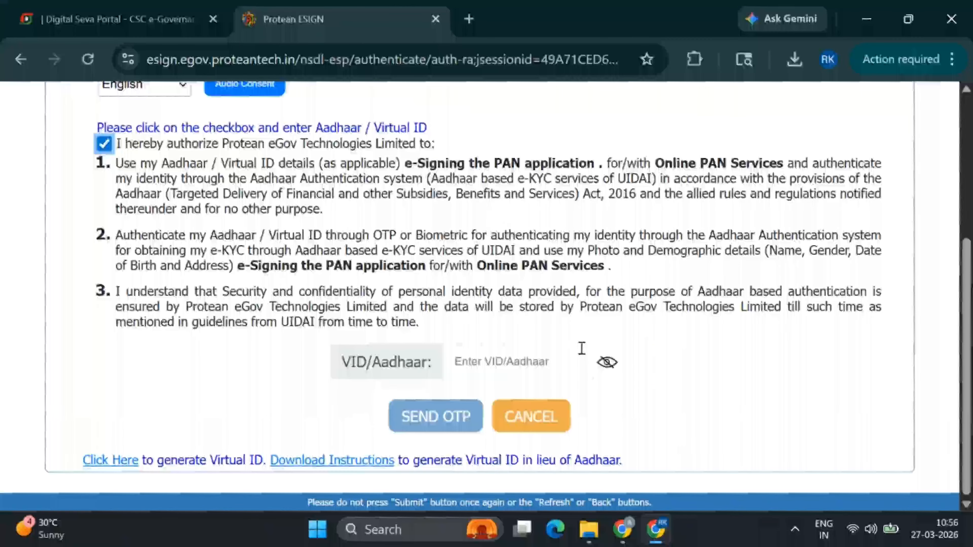
{"action": "left_click", "coordinate": [507, 353]}
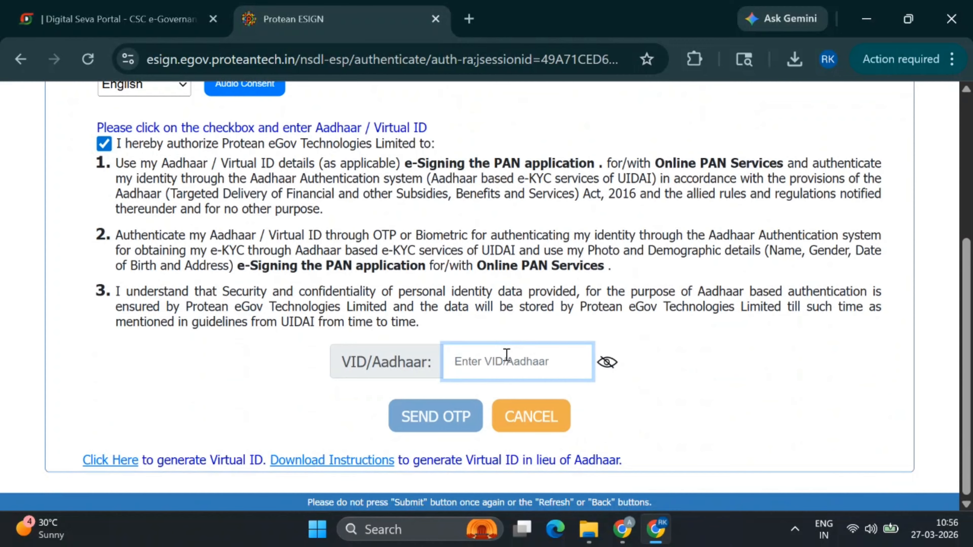
{"action": "type", "text": "1234"}
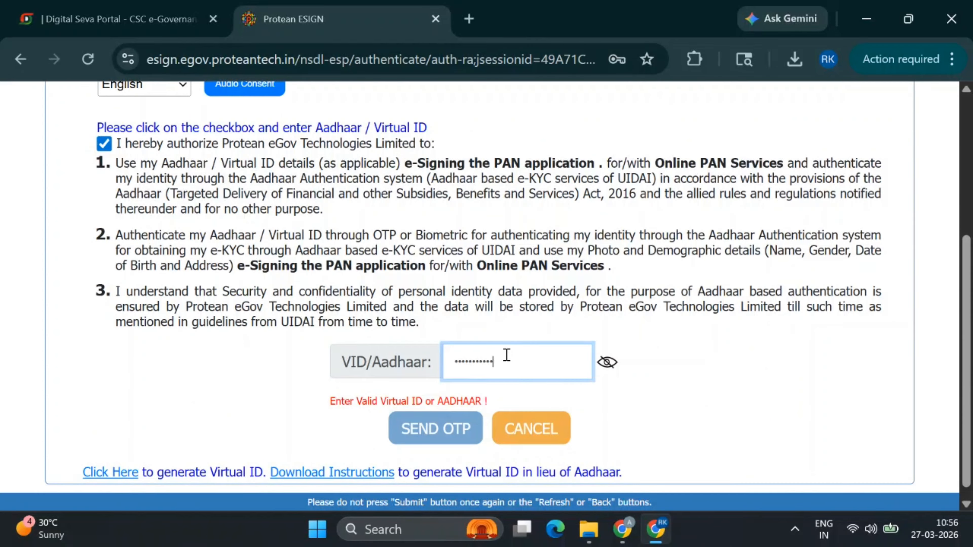
{"action": "type", "text": "1"}
{"action": "left_click", "coordinate": [460, 407]}
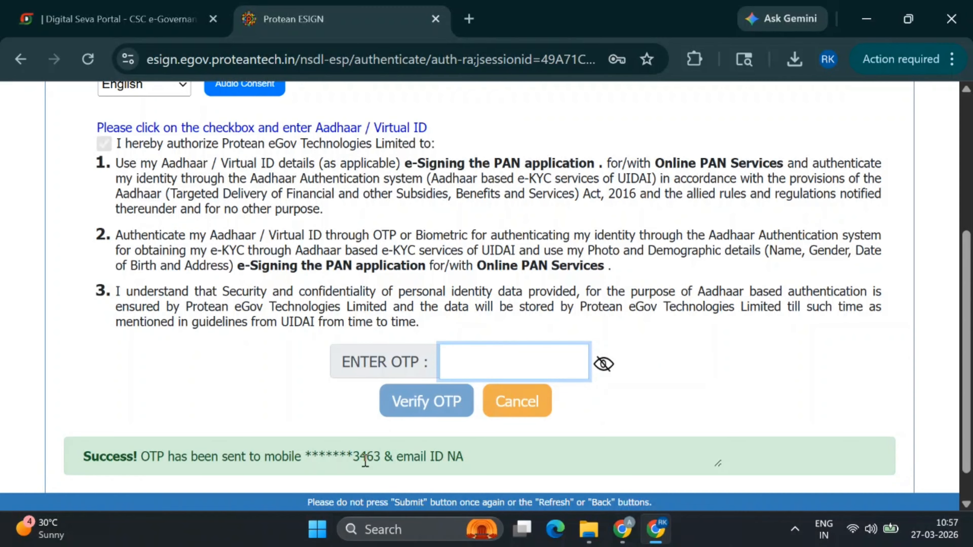
Enter the OTP received on the registered mobile and verify it to e-sign
{"action": "left_click_drag", "start_coordinate": [352, 460], "coordinate": [377, 463]}
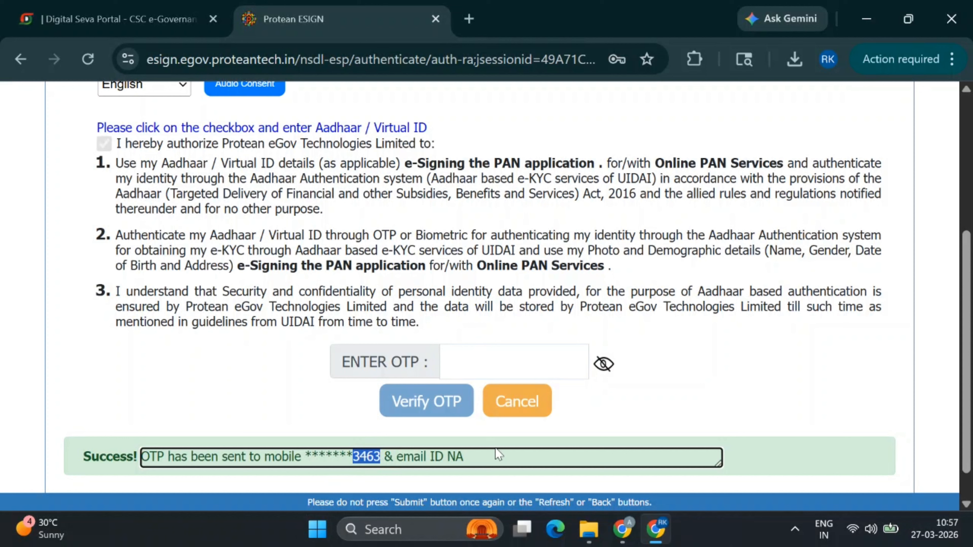
{"action": "left_click", "coordinate": [524, 359]}
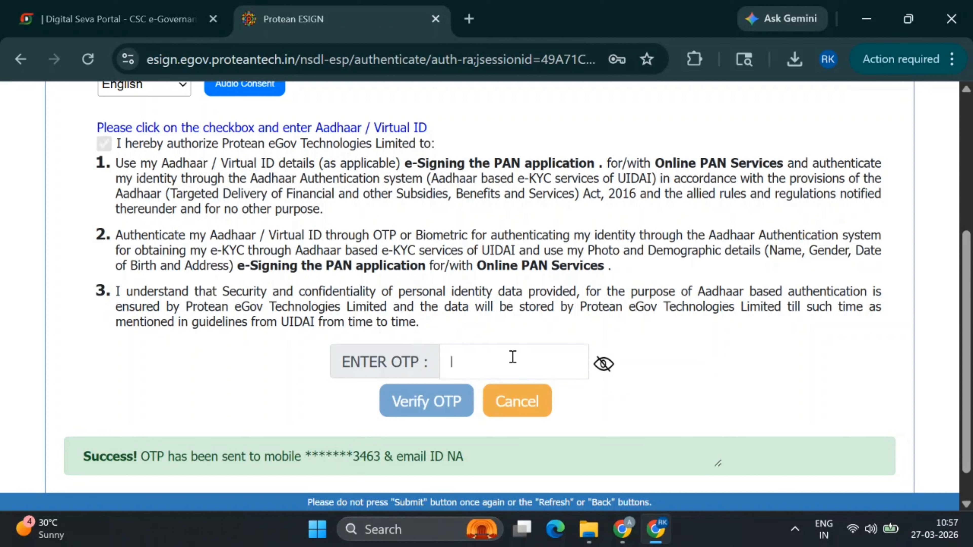
{"action": "left_click", "coordinate": [512, 357]}
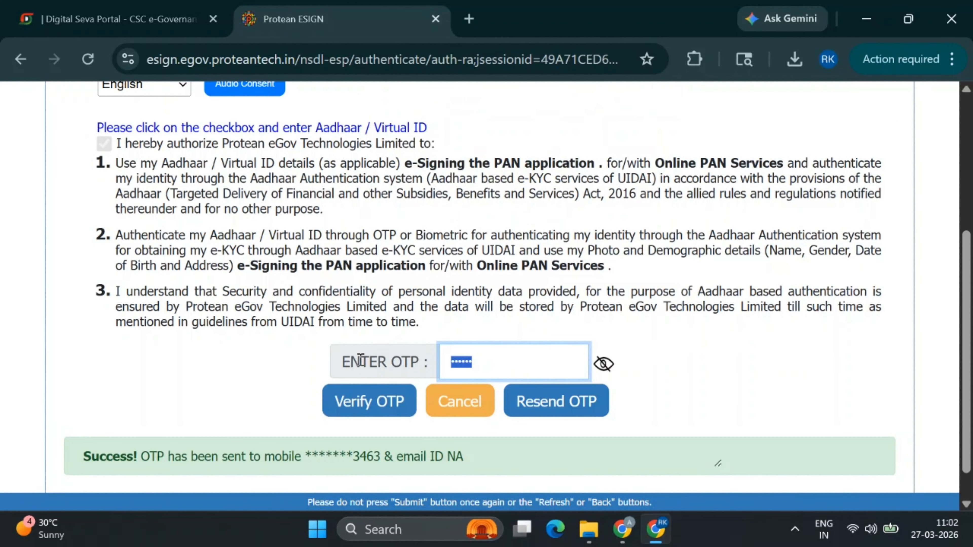
{"action": "type", "text": "11"}
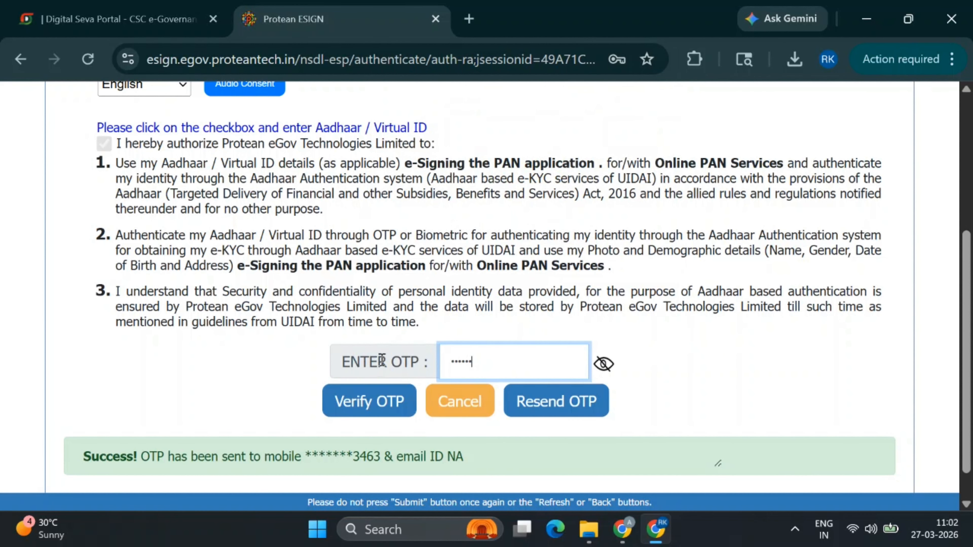
{"action": "left_click", "coordinate": [370, 402]}
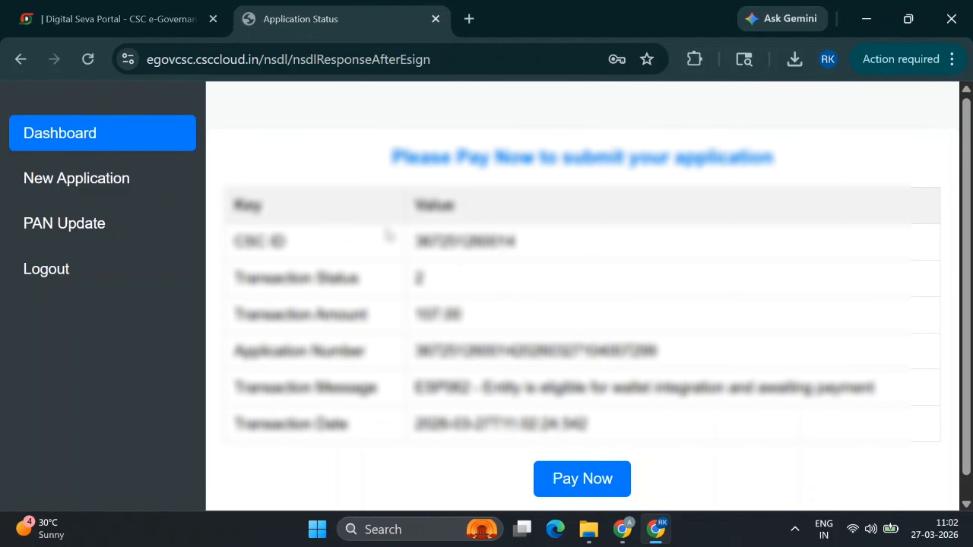
Start the ₹96.81 CSC Wallet payment and validate it with the wallet password
{"action": "left_click", "coordinate": [613, 481]}
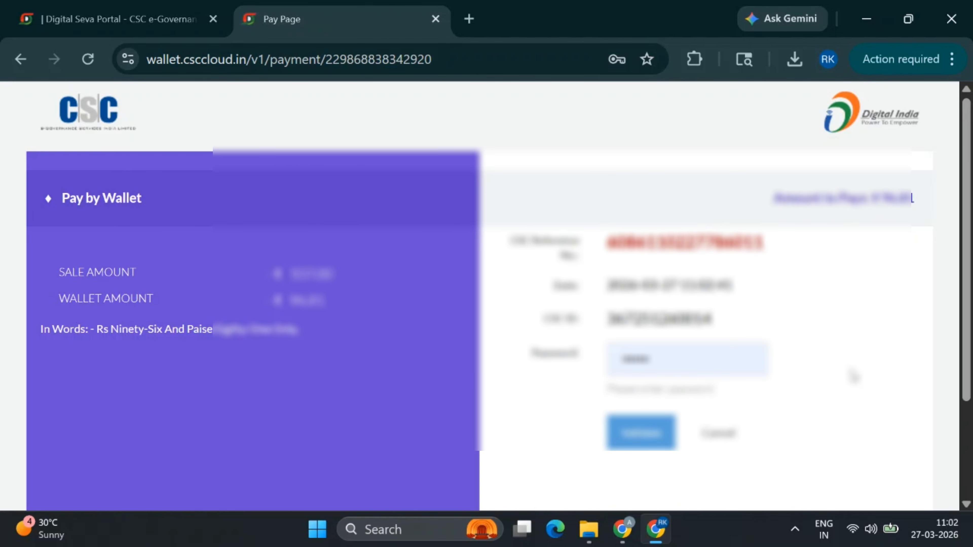
{"action": "left_click_drag", "start_coordinate": [657, 359], "coordinate": [594, 366]}
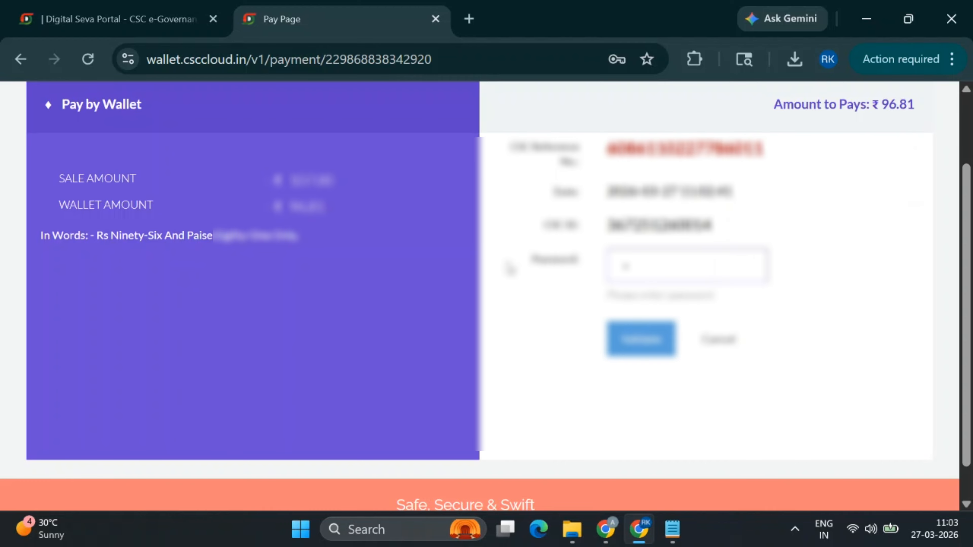
{"action": "type", "text": "••••••••"}
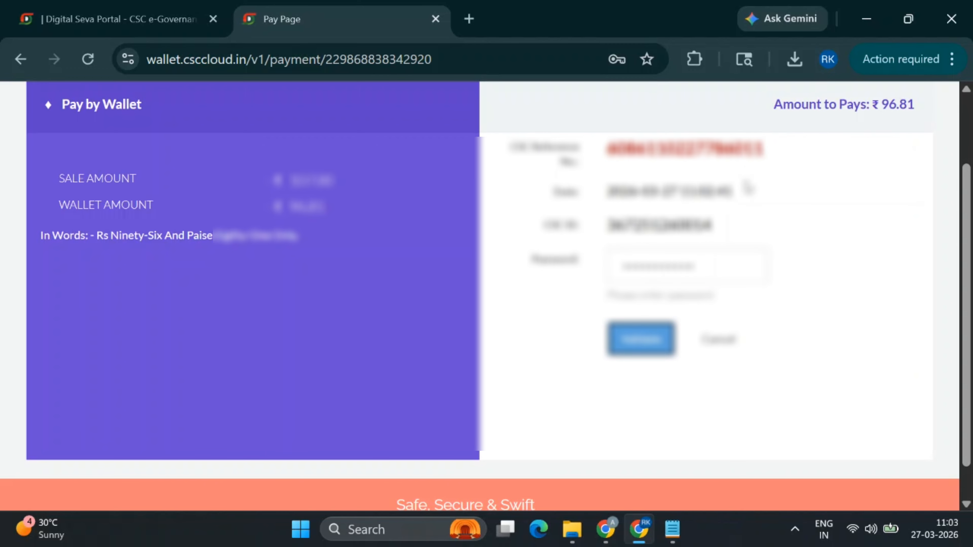
{"action": "left_click", "coordinate": [623, 356]}
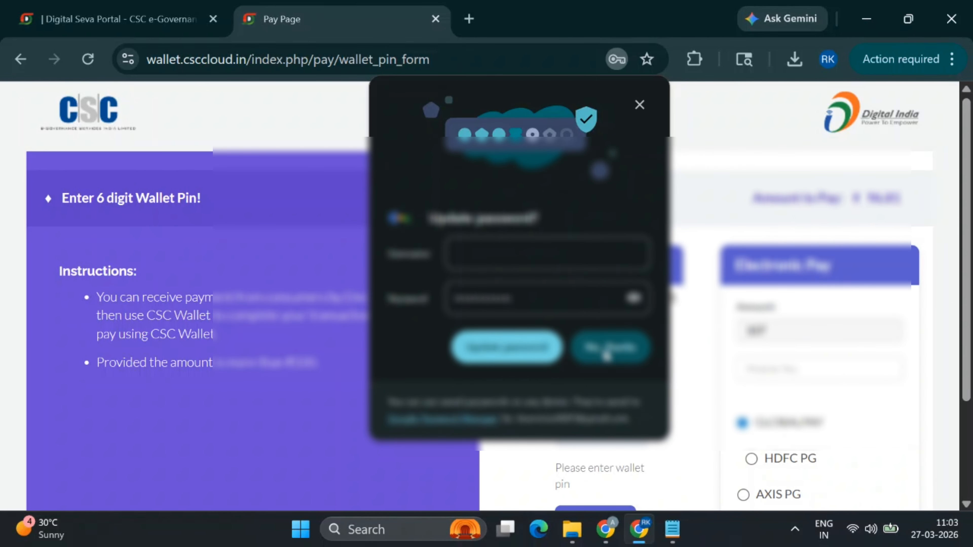
{"action": "left_click", "coordinate": [521, 358]}
Enter the 6-digit wallet PIN and pay the amount from the wallet
{"action": "scroll", "coordinate": [687, 361], "scroll_direction": "down", "scroll_amount": 3}
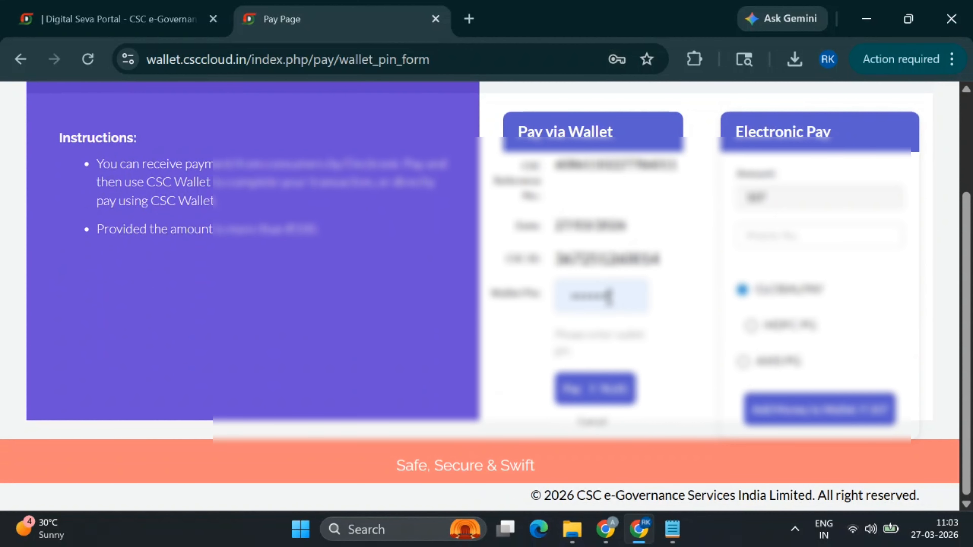
{"action": "left_click_drag", "start_coordinate": [609, 296], "coordinate": [292, 312]}
{"action": "type", "text": "•"}
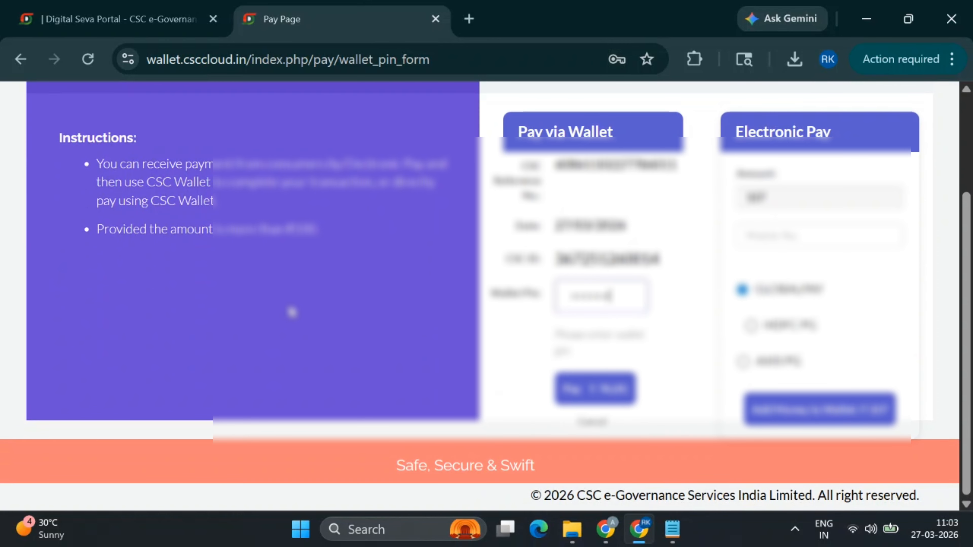
{"action": "left_click", "coordinate": [593, 389]}
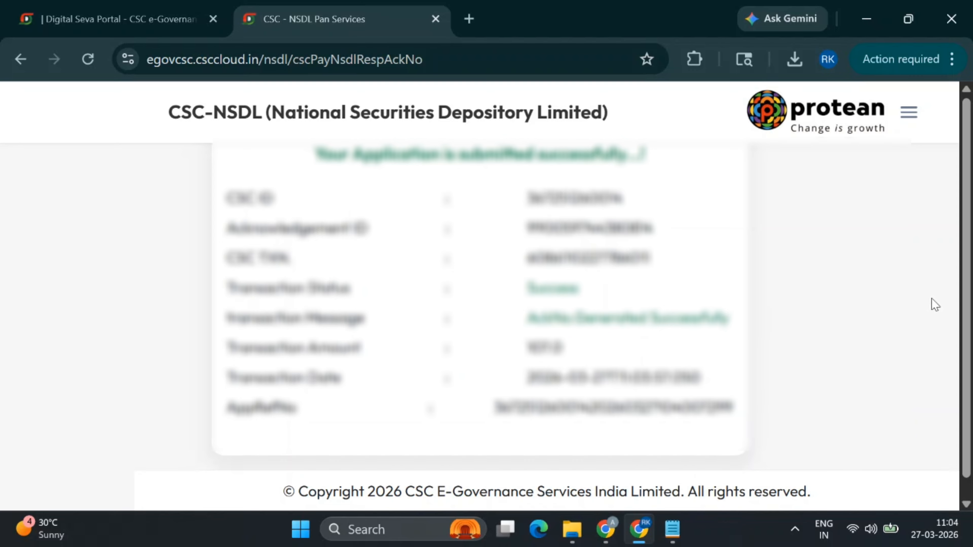
Save the PAN acknowledgement page as a PDF to the Desktop via Ctrl+P
{"action": "key", "text": "ctrl+p"}
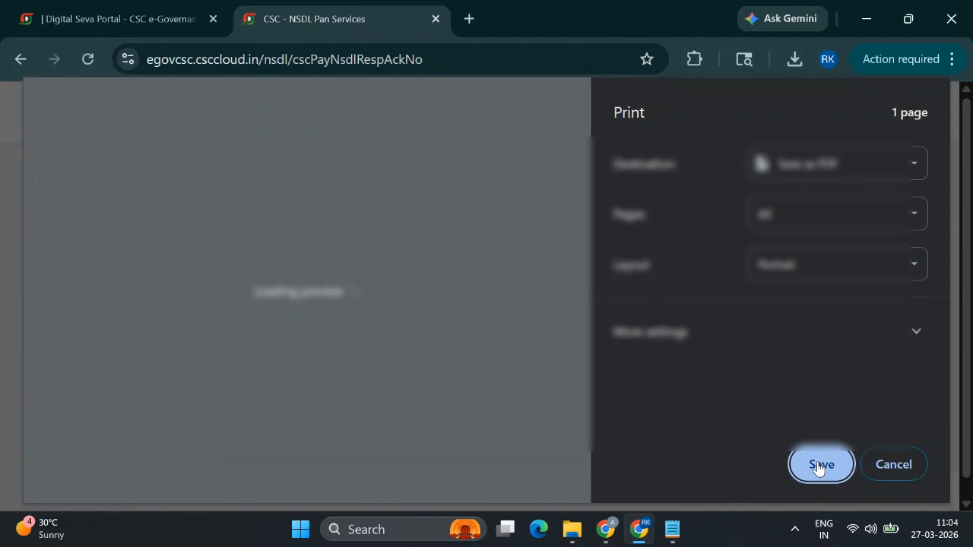
{"action": "left_click", "coordinate": [819, 465]}
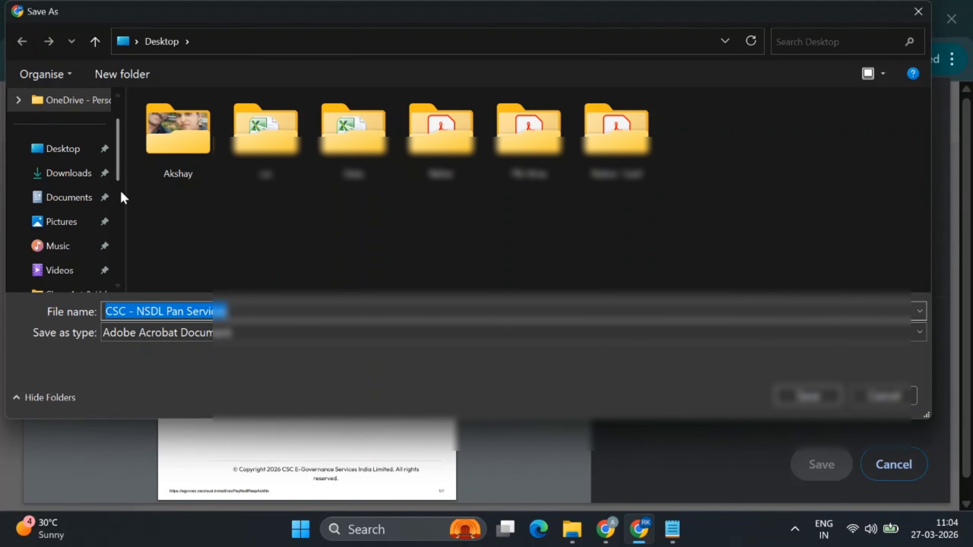
{"action": "left_click", "coordinate": [71, 151]}
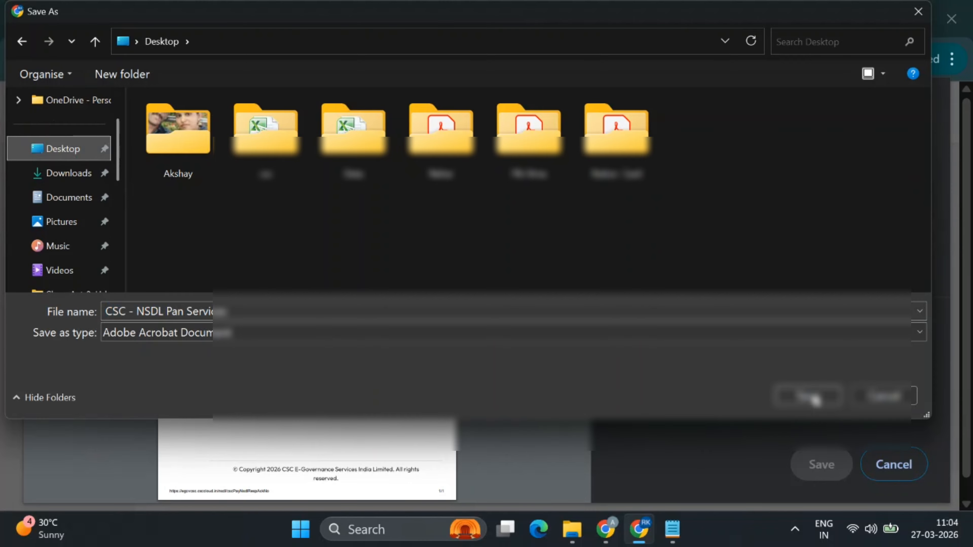
{"action": "left_click", "coordinate": [810, 397]}
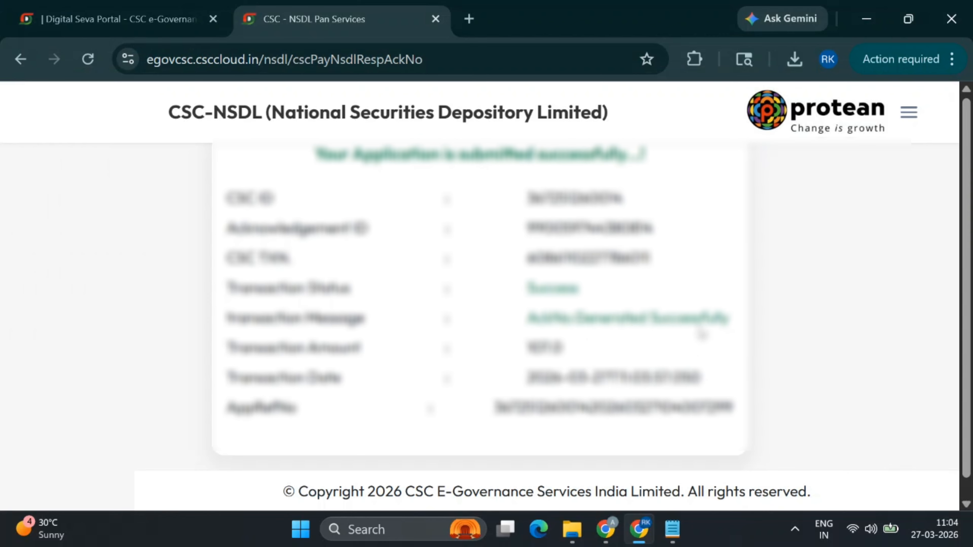